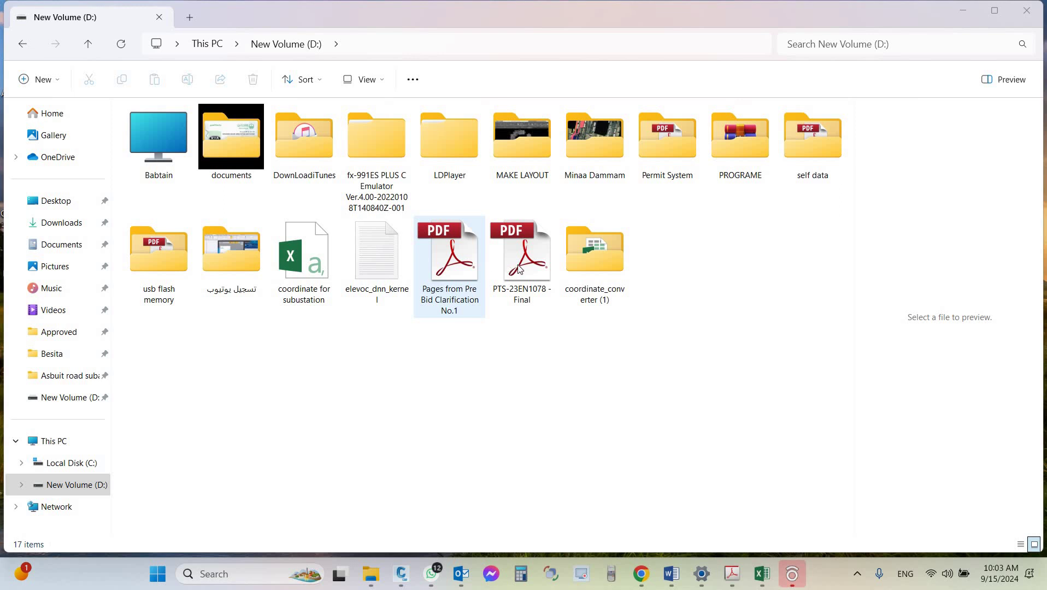
- Open the PTS-23EN1078 - Final layout drawing full screen to review it
double_click(525, 266)
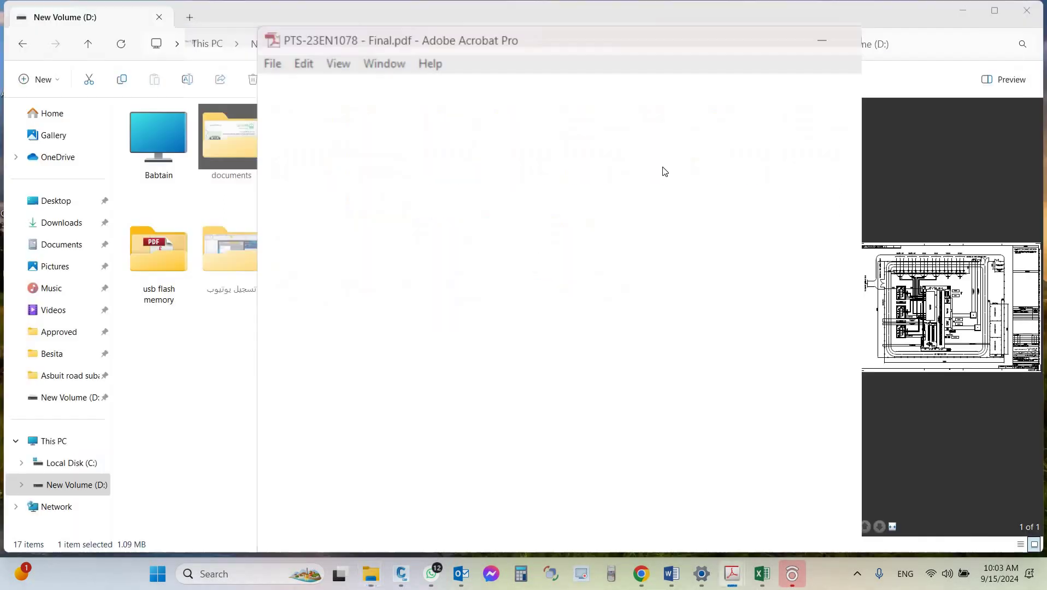
left_click(717, 44)
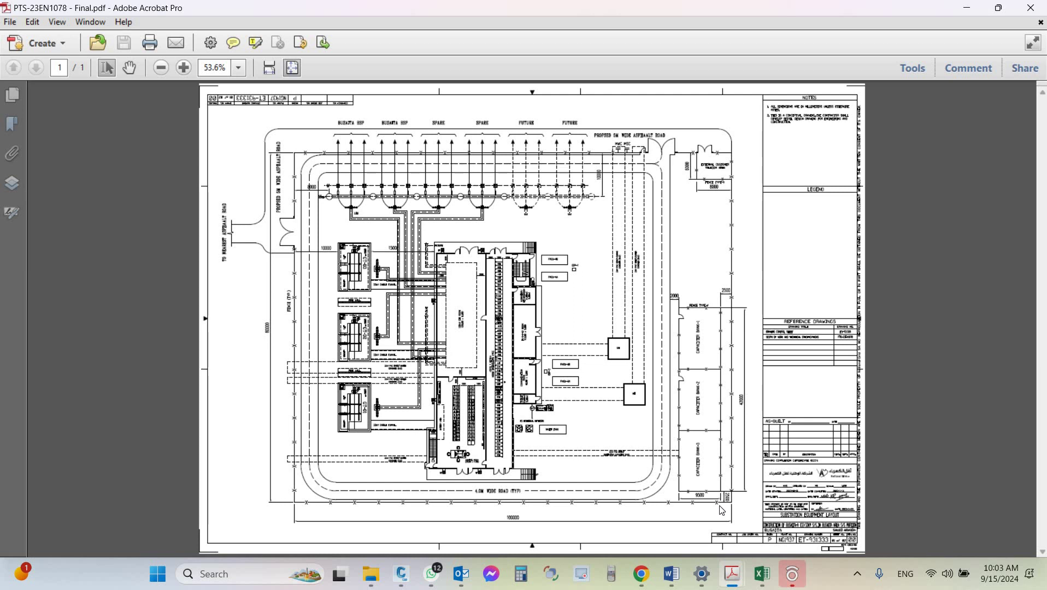
left_click(965, 8)
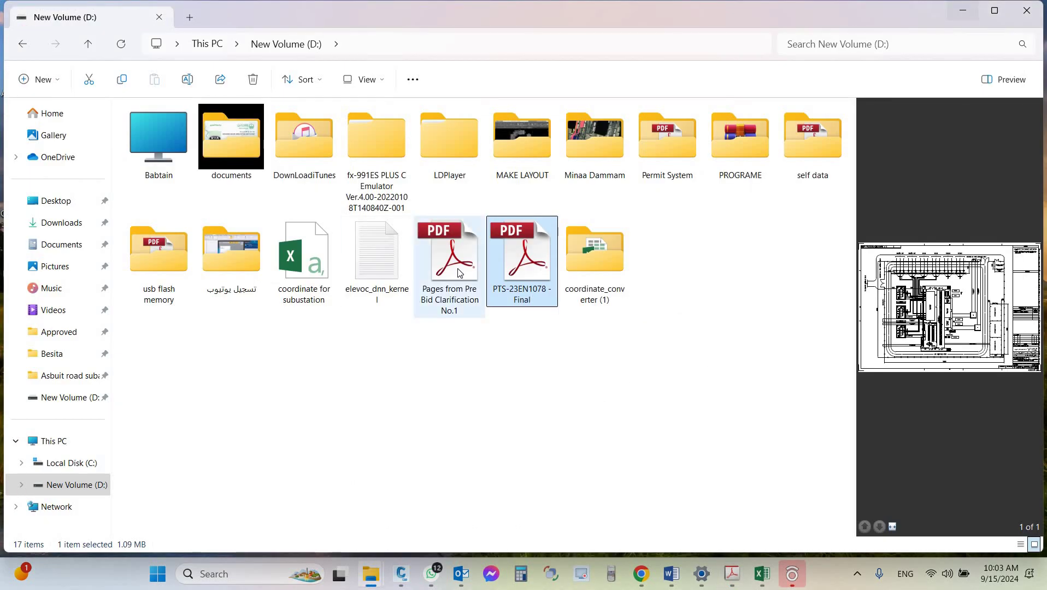
- Open the Pages from Pre Bid Clarification No.1 PDF and compare it with the coordinate for subustation workbook
left_click(459, 273)
double_click(436, 260)
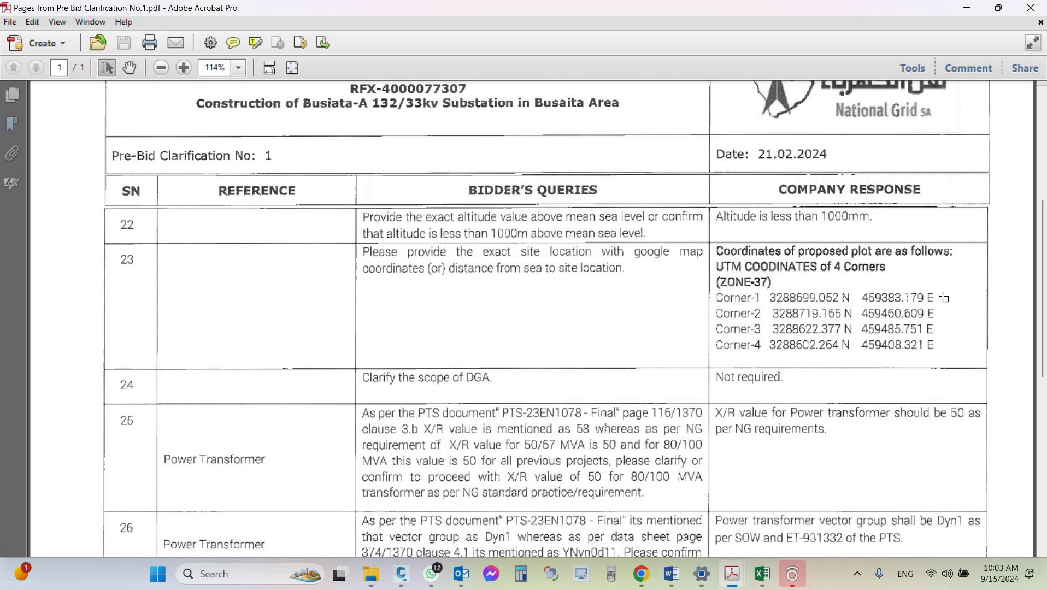
scroll(873, 300, "up", 2, "ctrl")
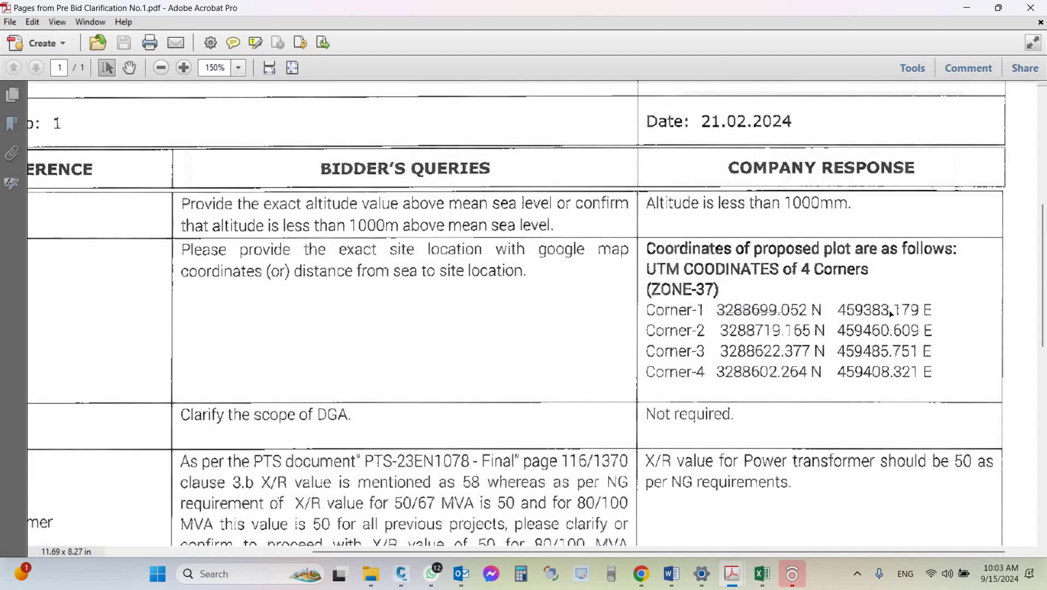
left_click(754, 328)
left_click(760, 581)
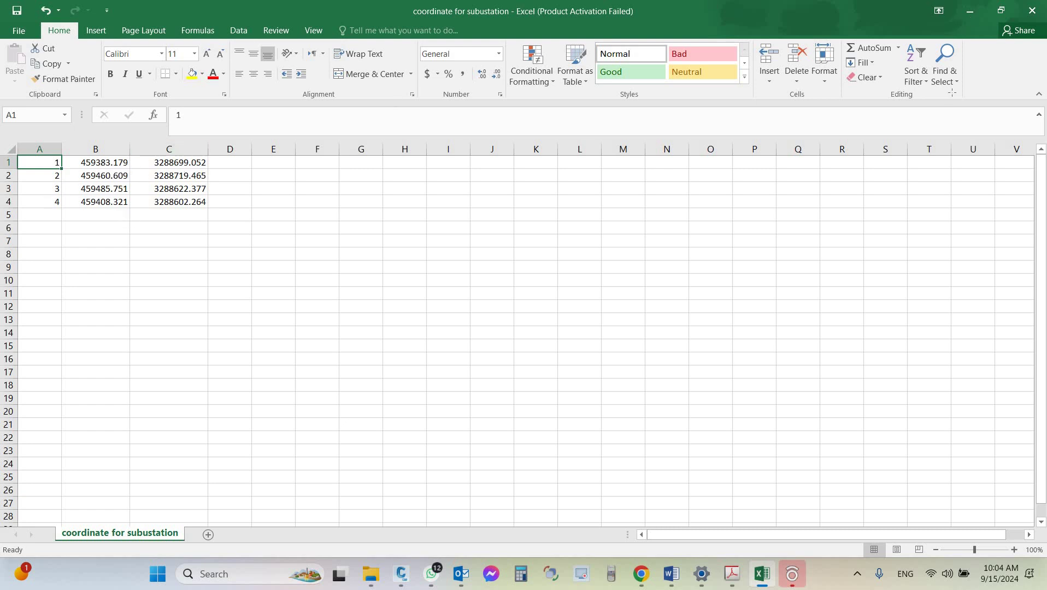
left_click(970, 11)
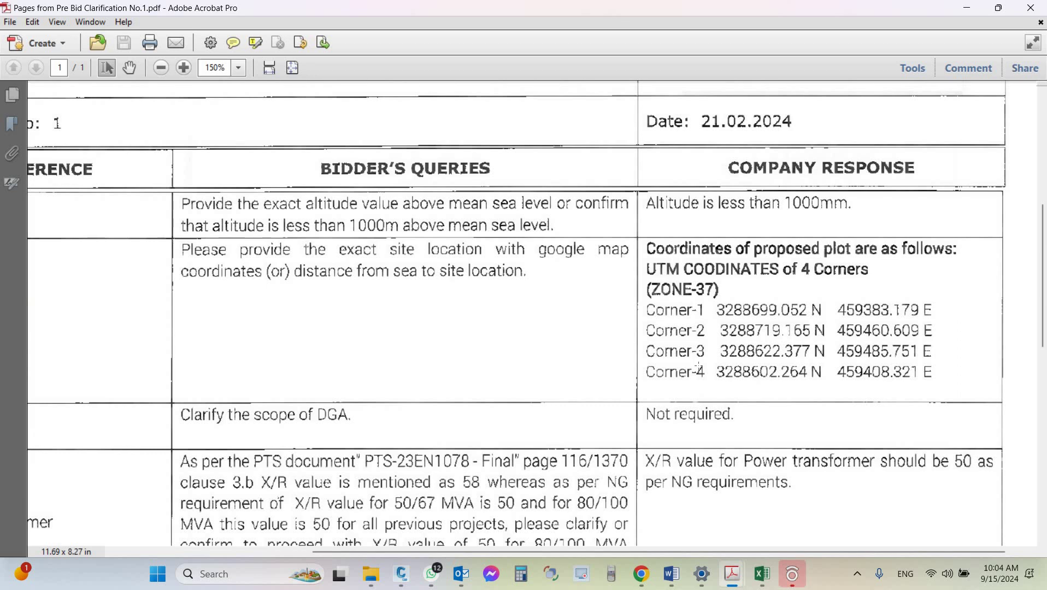
left_click(965, 8)
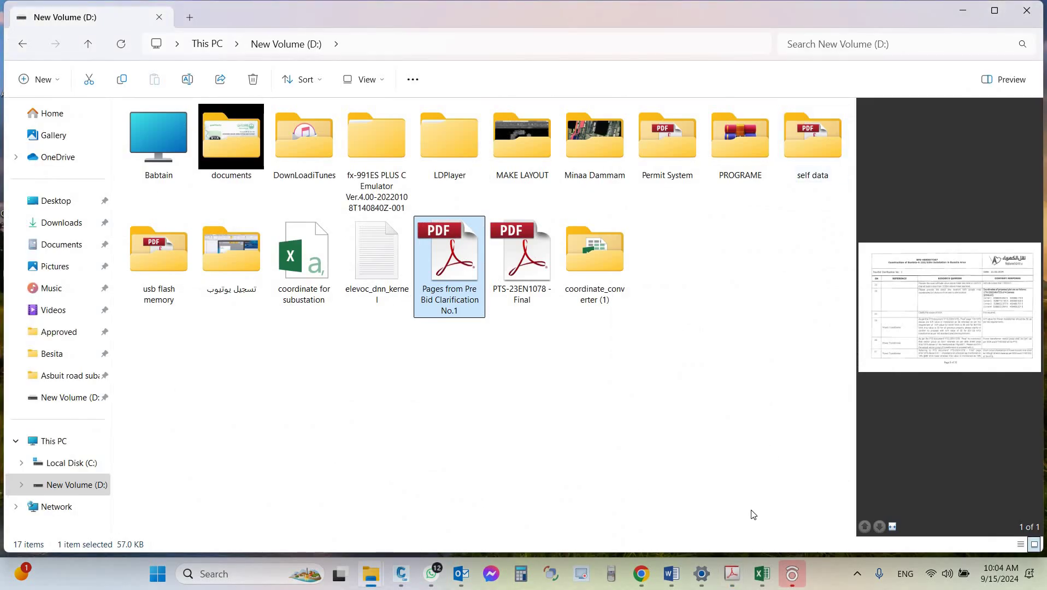
- Open coordinate_converter.xlsx from the coordinate_converter (1) folder, maximized, with editing enabled
double_click(600, 262)
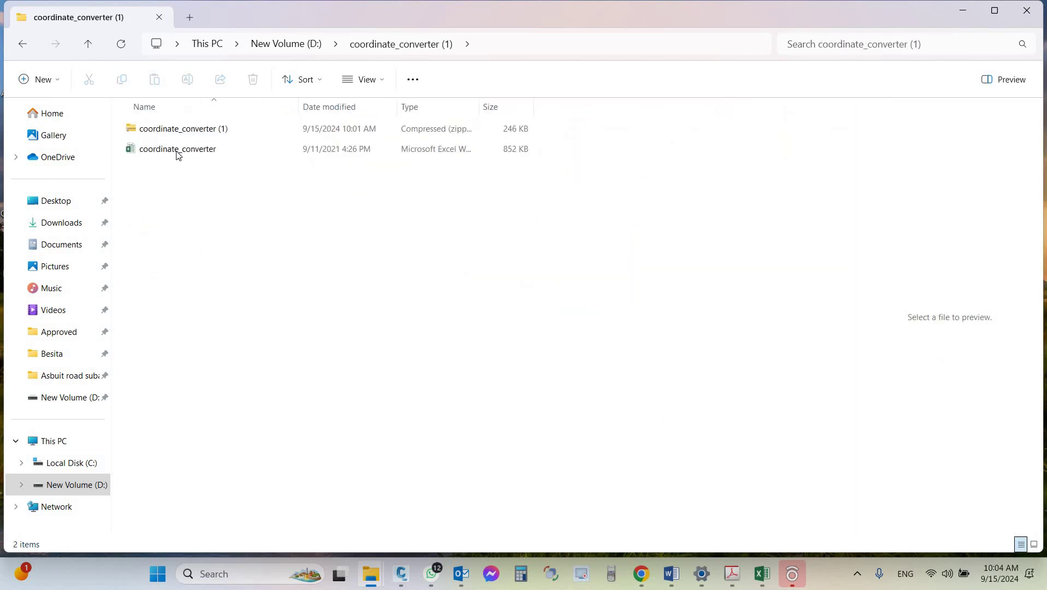
double_click(179, 156)
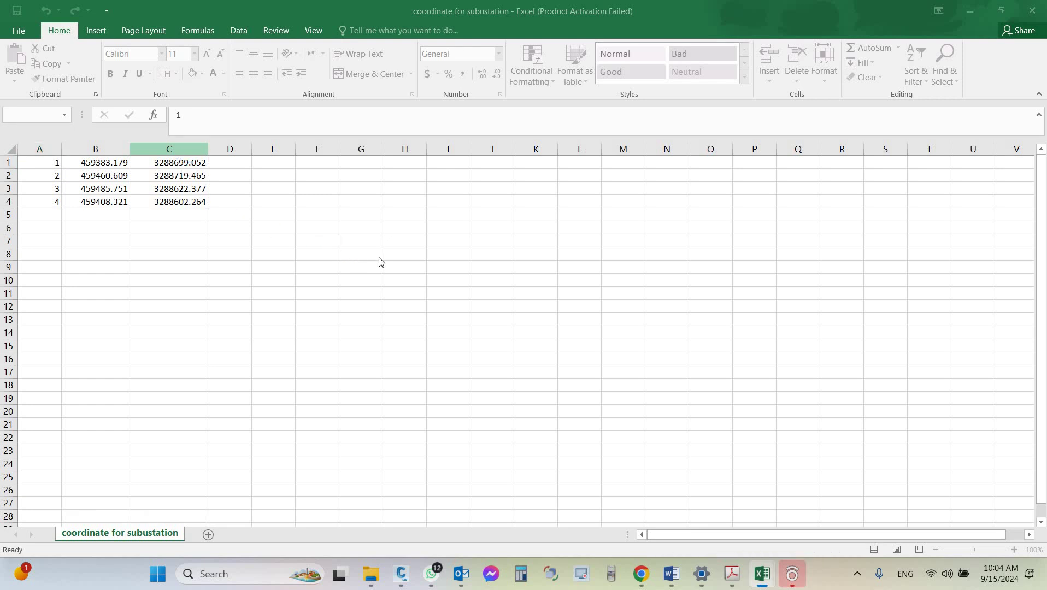
left_click(738, 163)
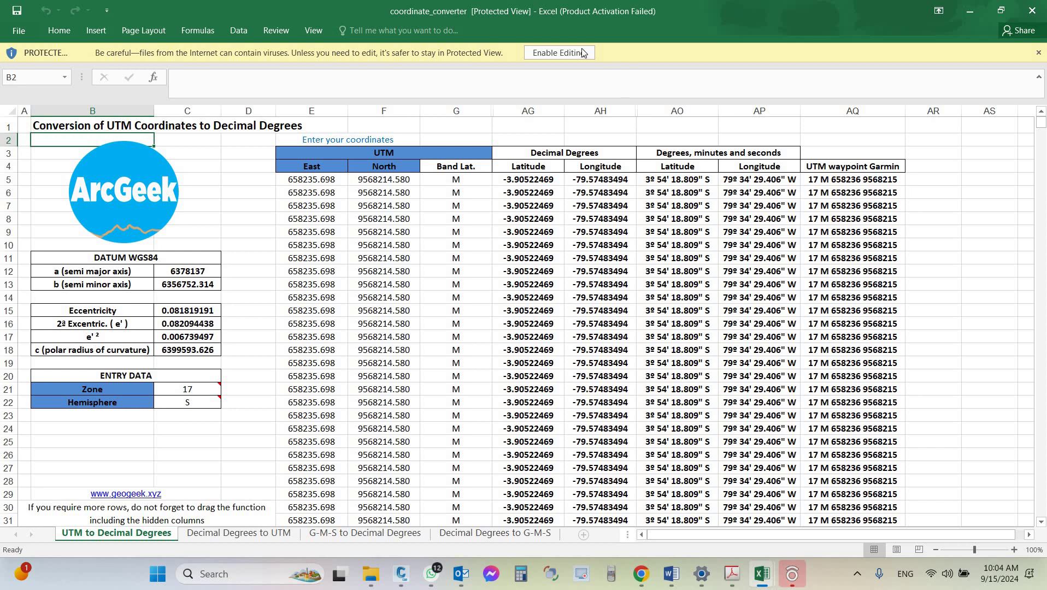
left_click(563, 53)
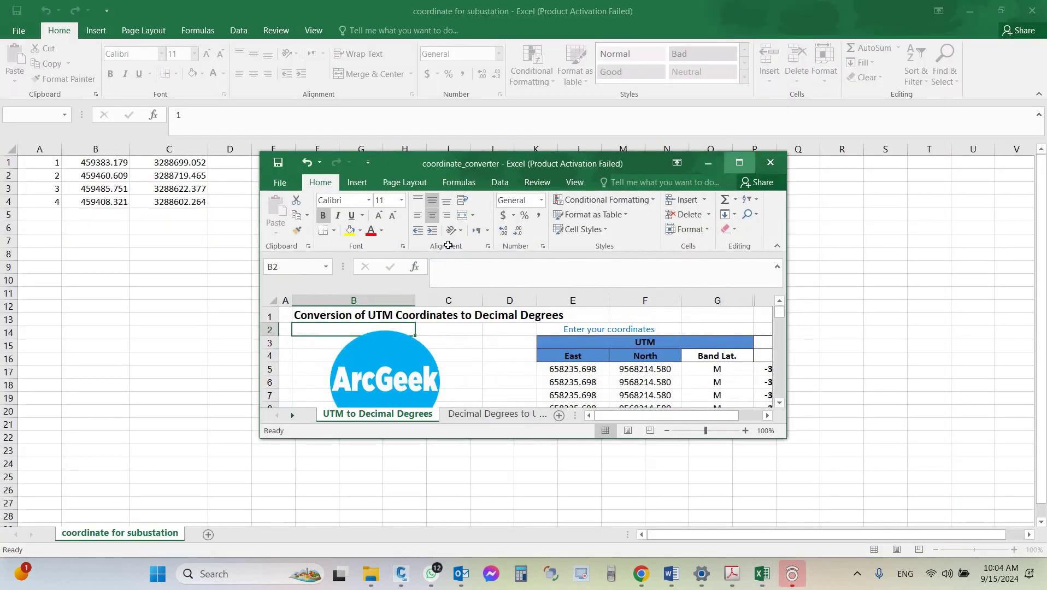
left_click(739, 163)
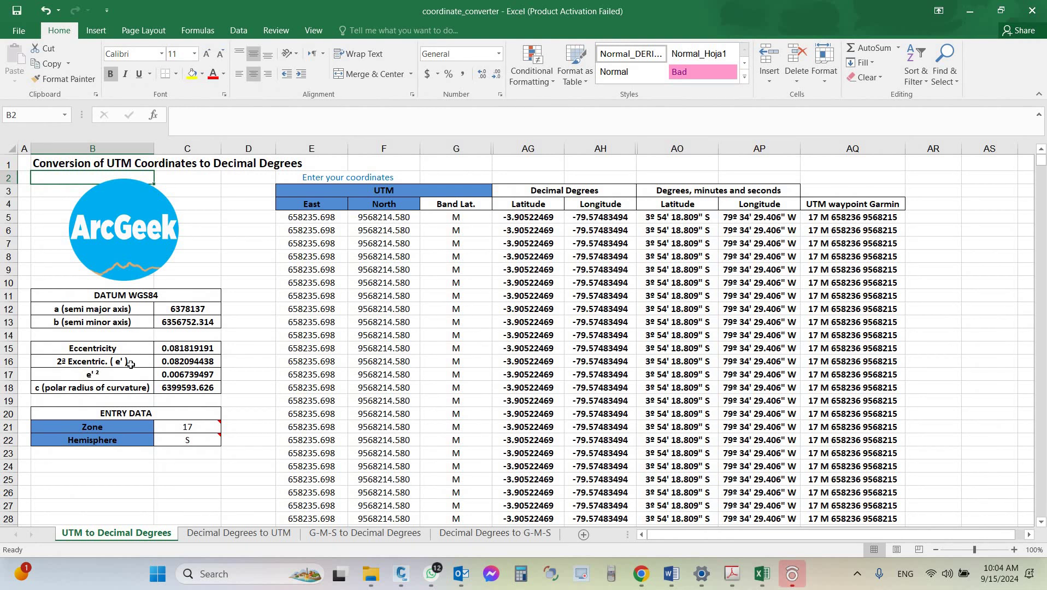
- Set the converter's Zone to 37 and Hemisphere to N
scroll(104, 381, "down", 1)
scroll(194, 352, "down", 1)
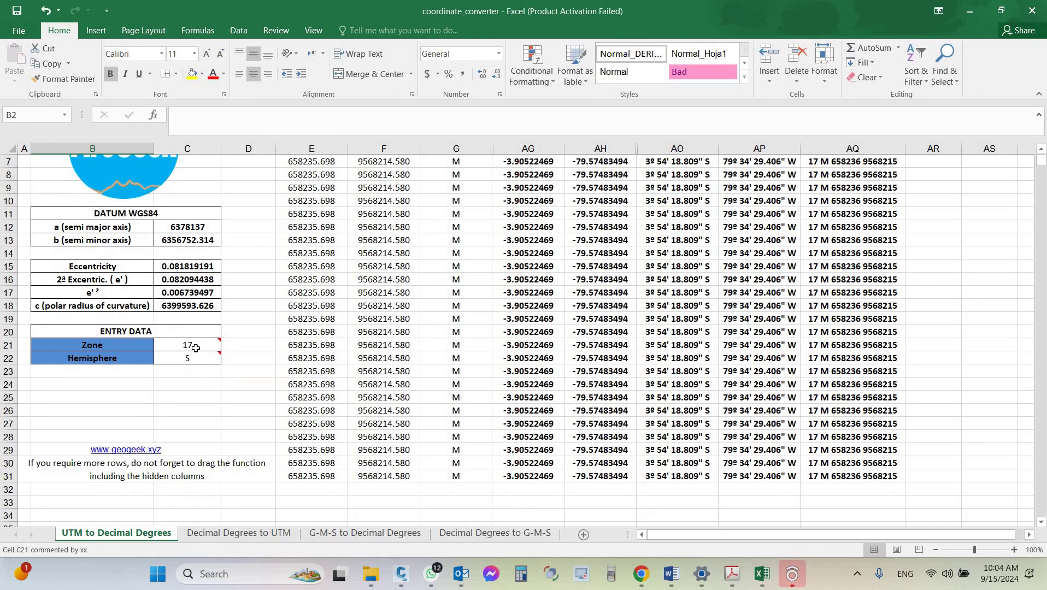
left_click(197, 348)
type("37")
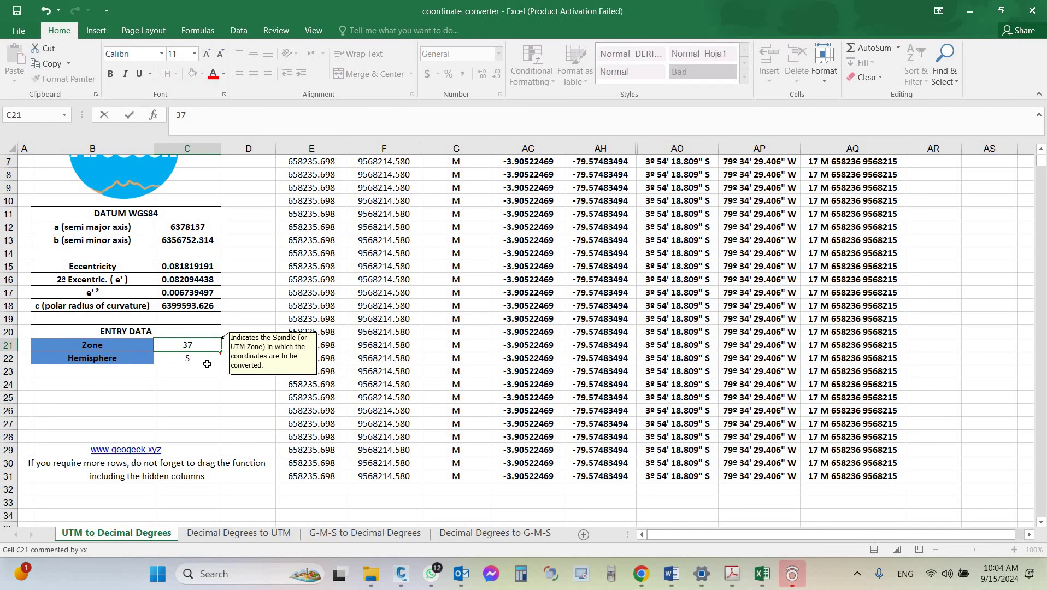
key("Return")
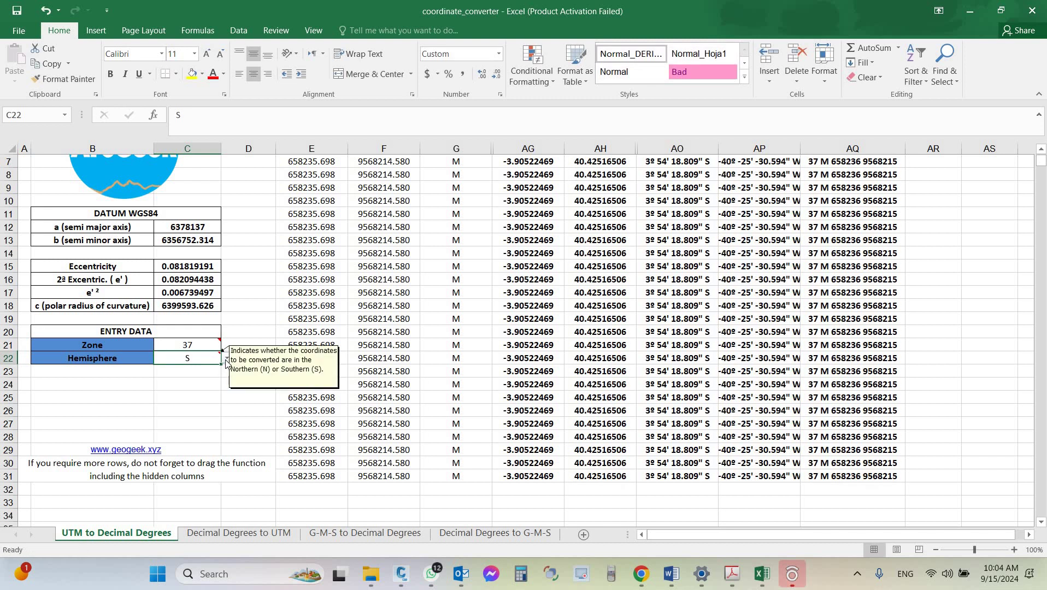
left_click(226, 358)
left_click(207, 367)
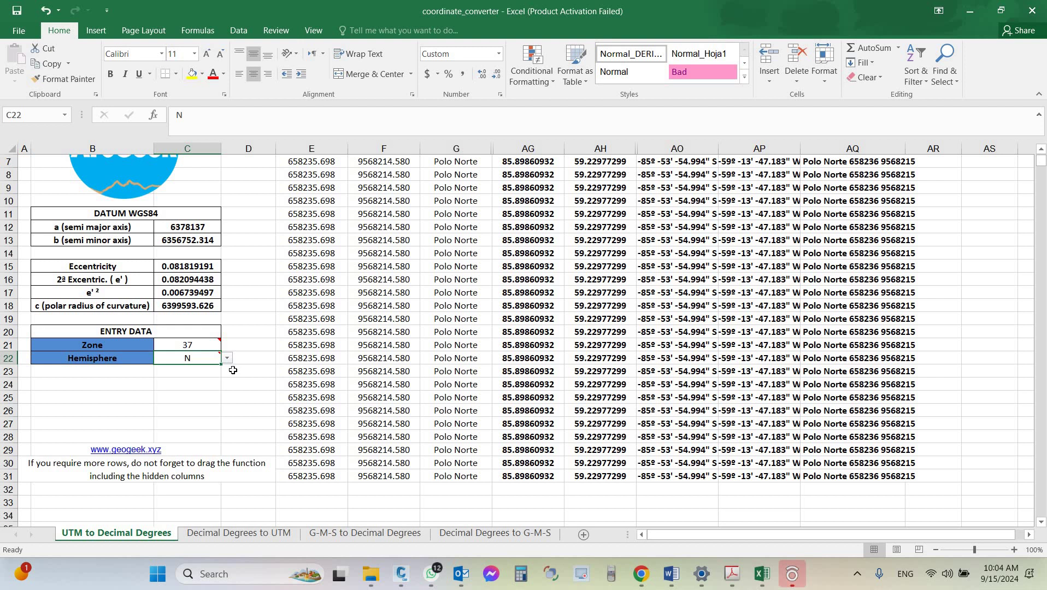
scroll(233, 370, "up", 2)
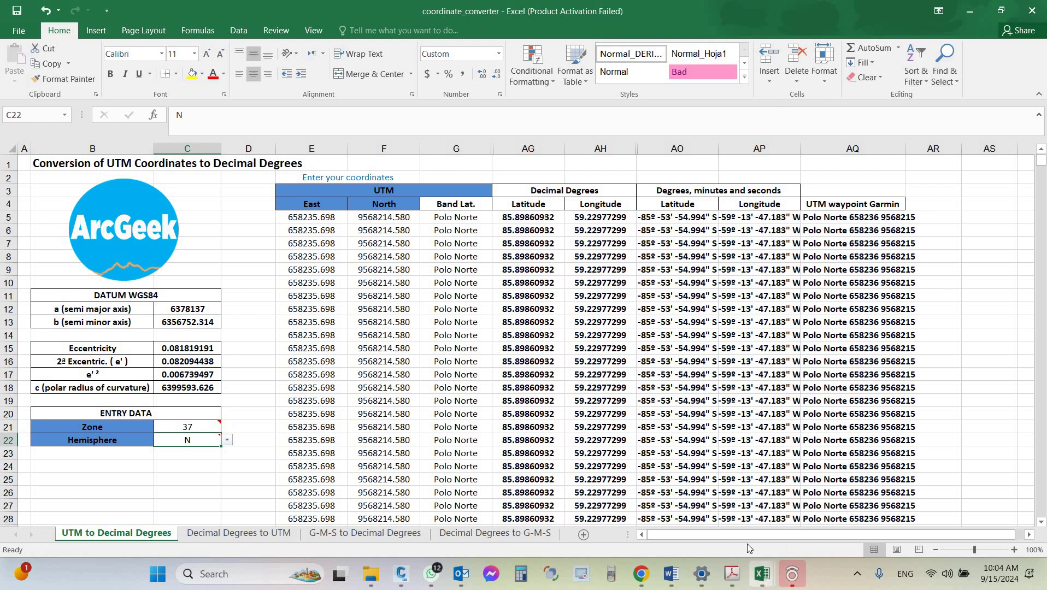
- Paste the four corner easting/northing pairs from the substation workbook into converter cell E5
left_click(762, 574)
left_click(668, 511)
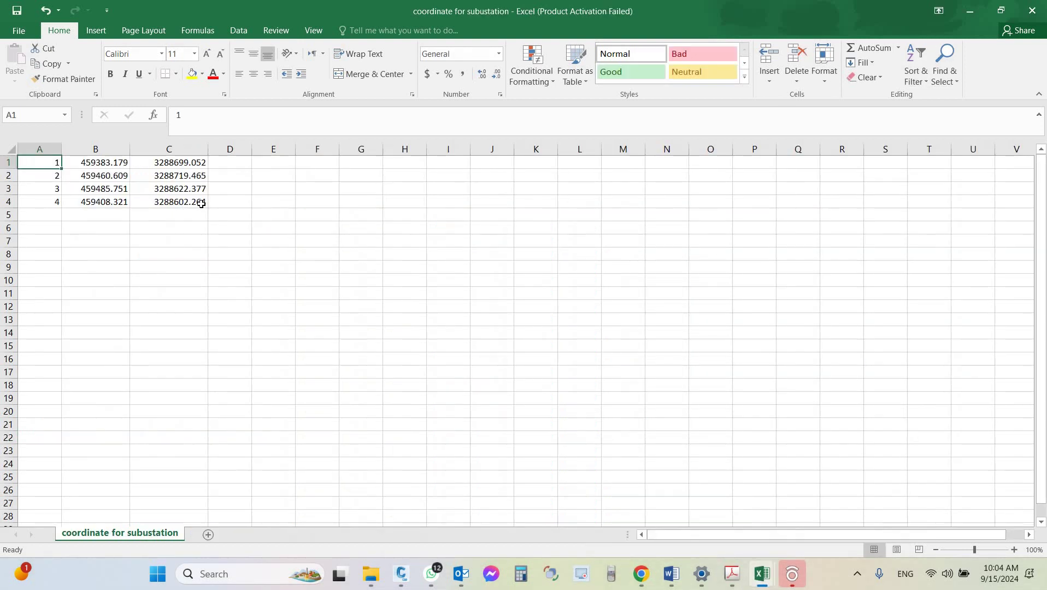
left_click_drag(158, 203, 95, 164)
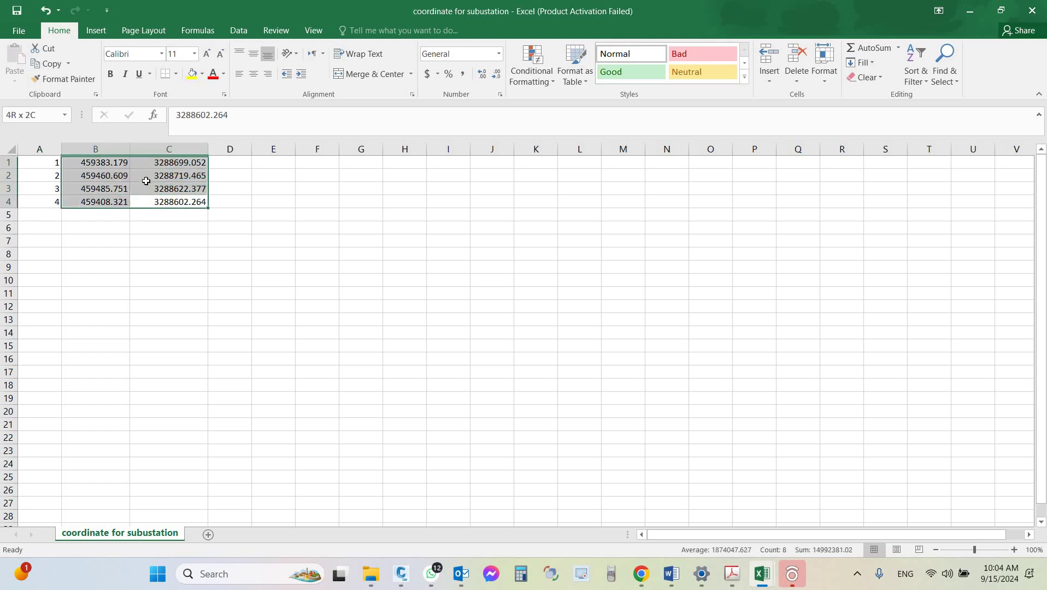
key("ctrl+c")
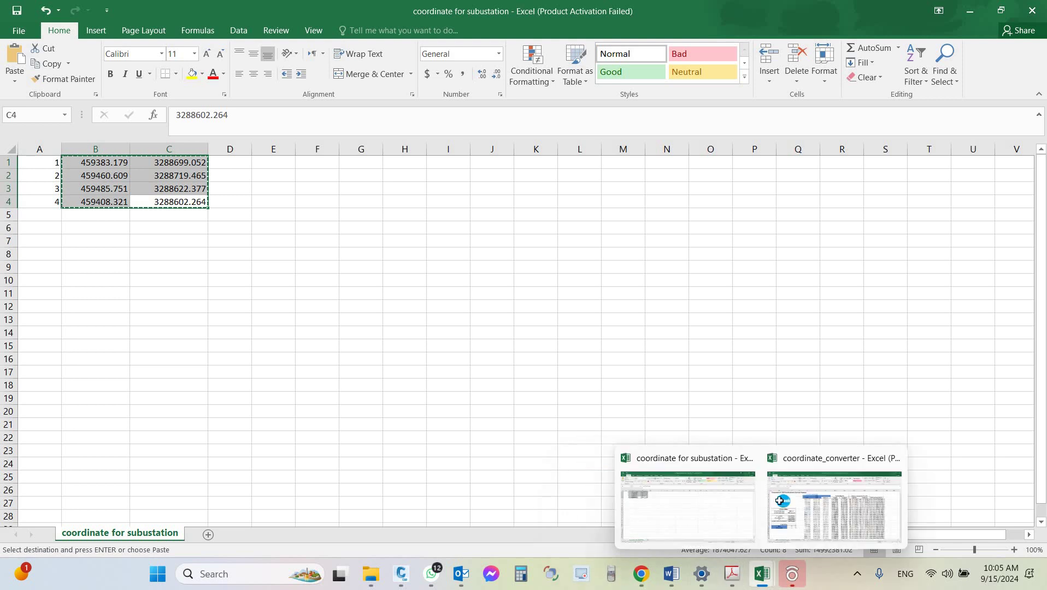
key("alt+Tab")
left_click(298, 217)
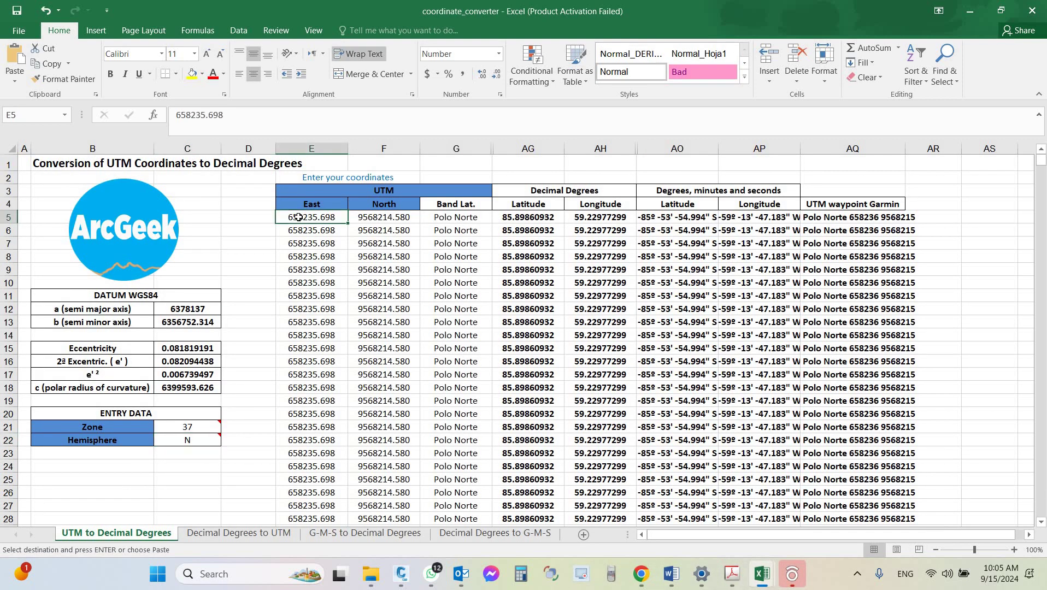
key("ctrl+v")
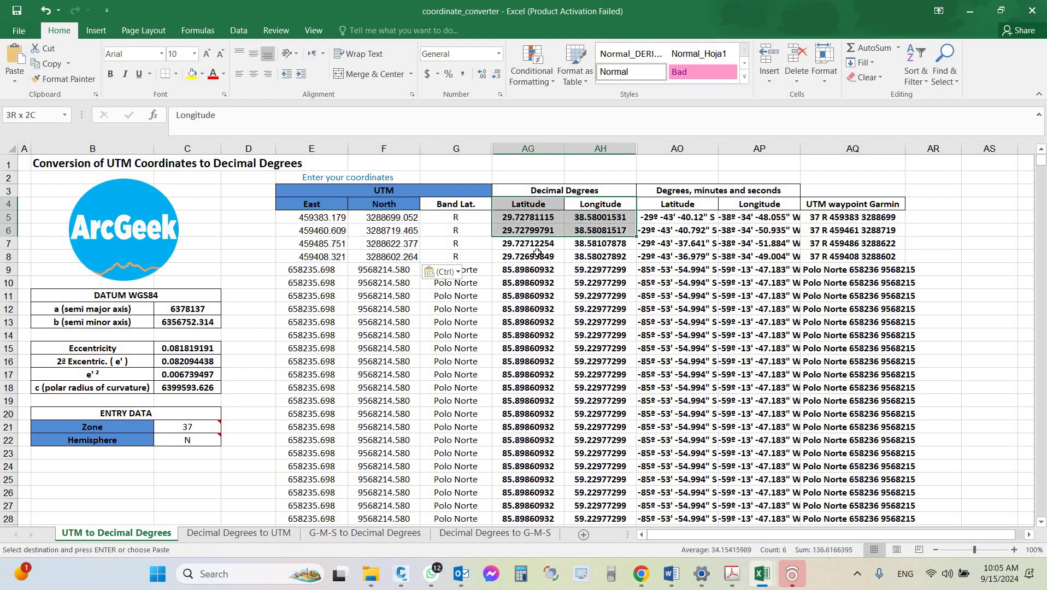
- Copy the converted Latitude and Longitude results back toward the substation workbook
left_click_drag(600, 206, 524, 256)
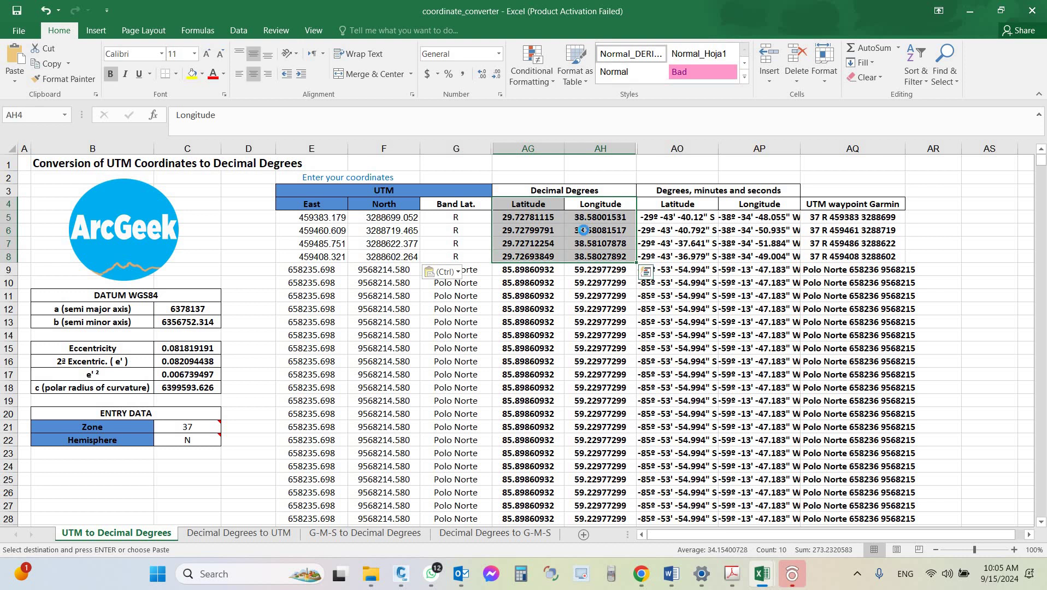
key("ctrl+c")
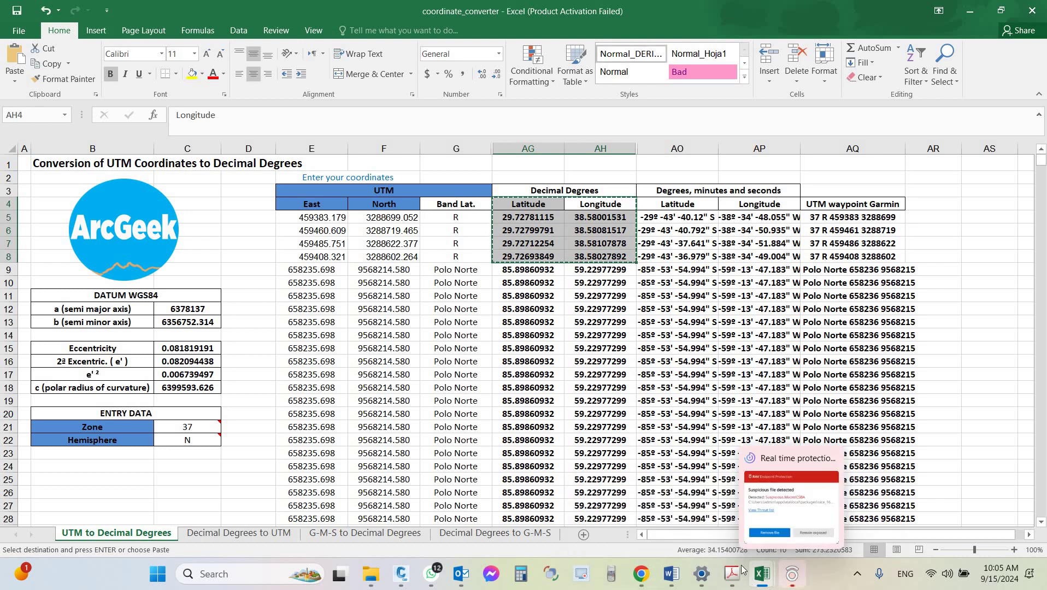
left_click(710, 519)
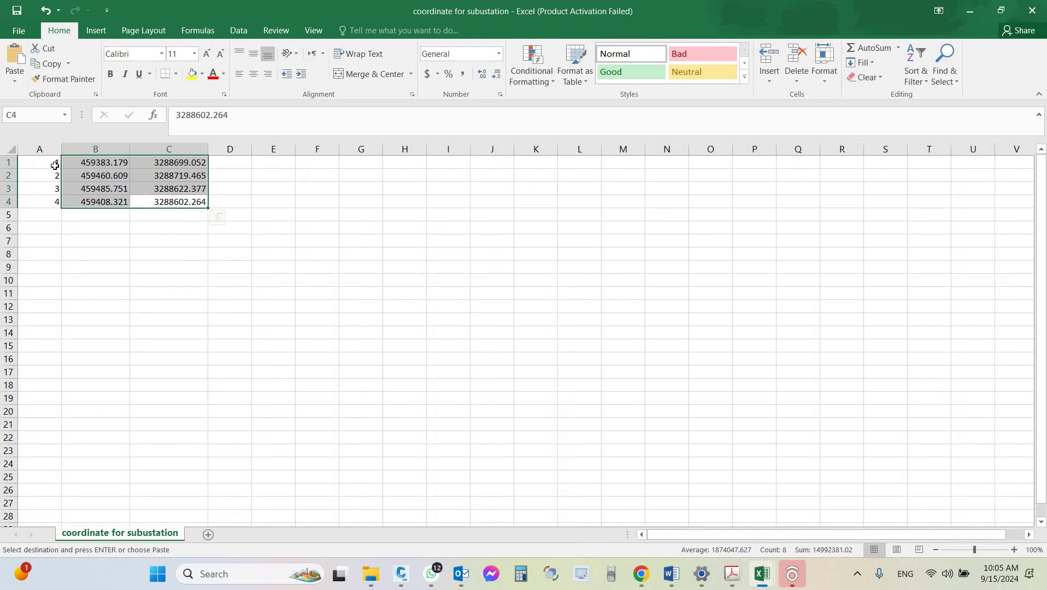
- Paste the latitude and longitude into the substation sheet as plain values, avoiding #REF! errors
key("ctrl+v")
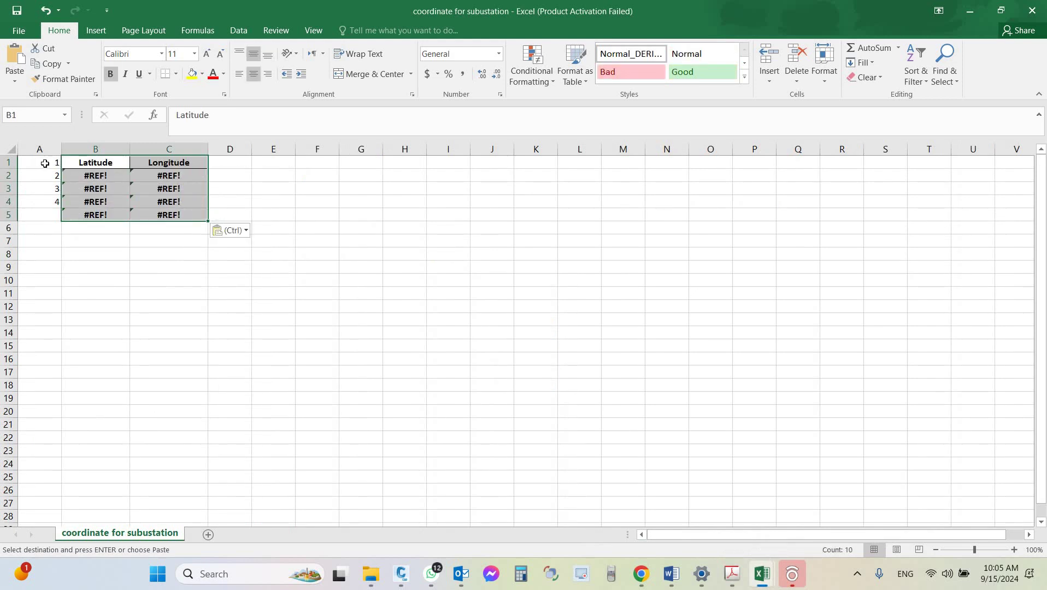
key("ctrl")
key("v")
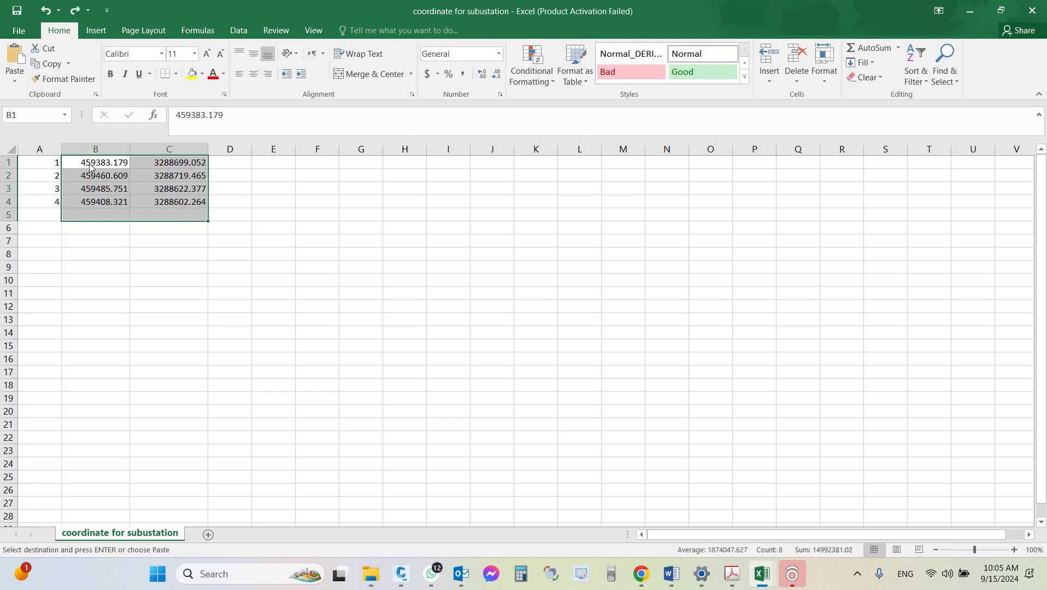
right_click(91, 167)
left_click(137, 224)
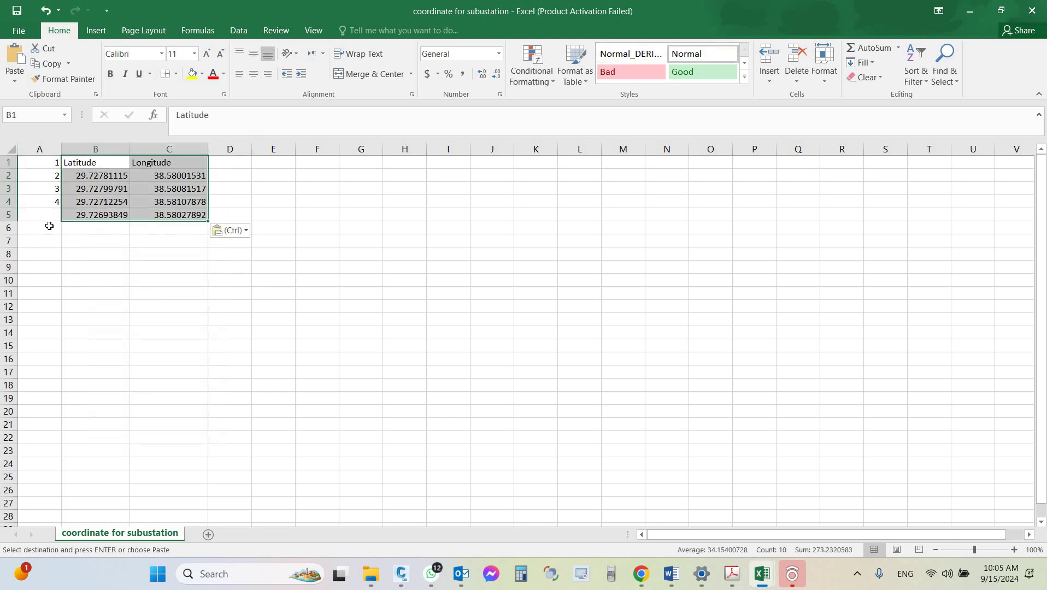
- Enter 'point' in A1 and number the rows 1, 2, 3, 4 below it
left_click(51, 164)
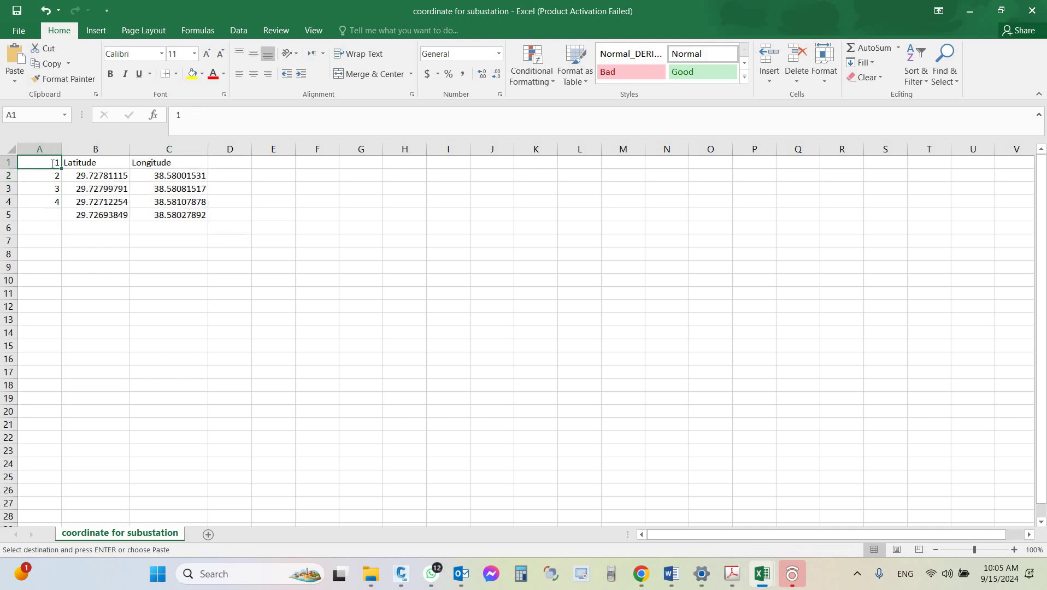
type("point")
key("Return")
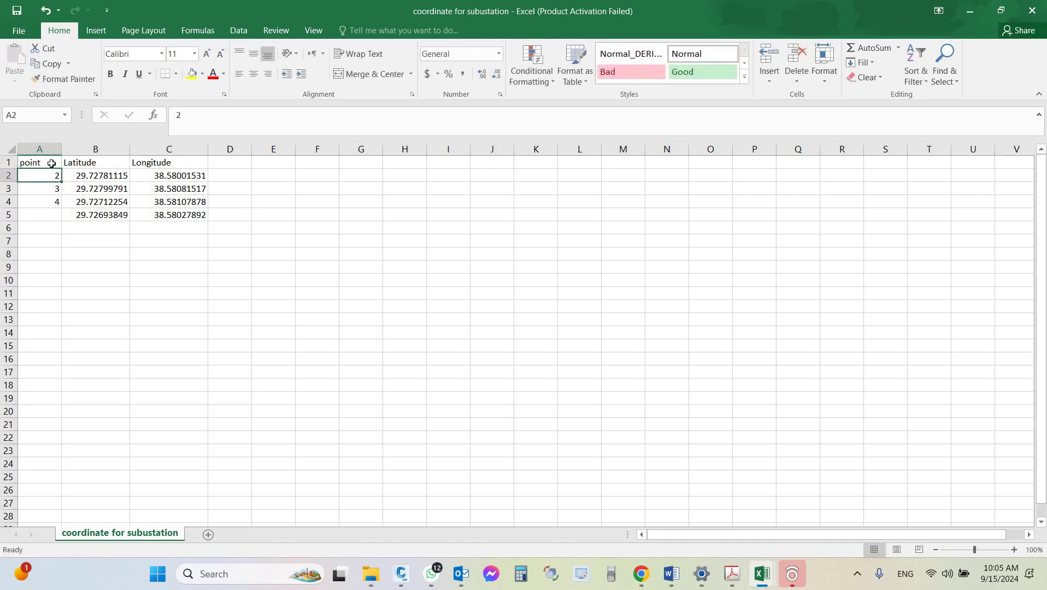
type("1")
key("Return")
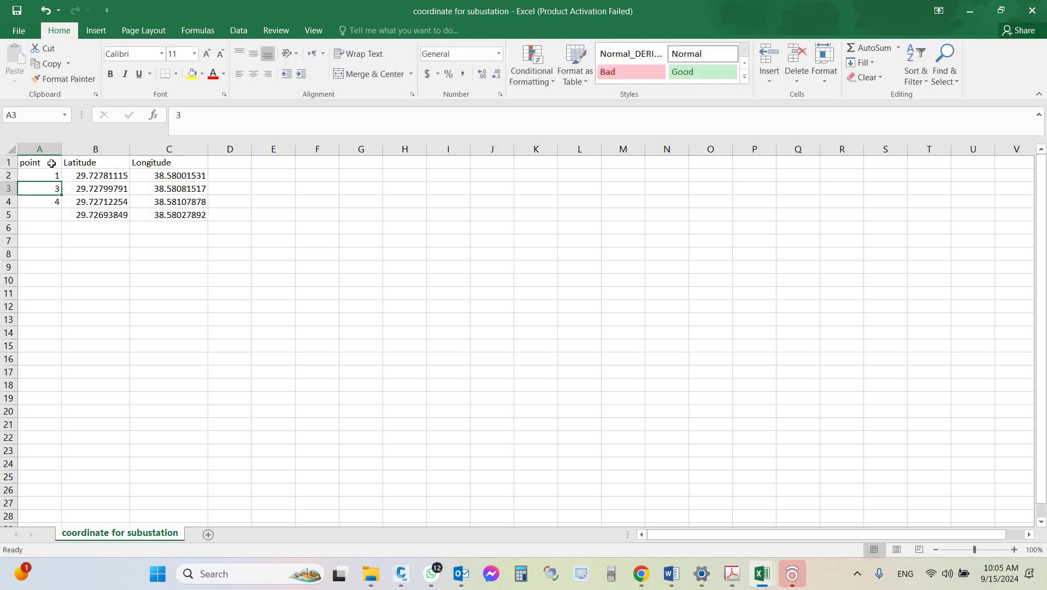
type("2")
key("Return")
type("3")
key("Return")
type("4")
key("Return")
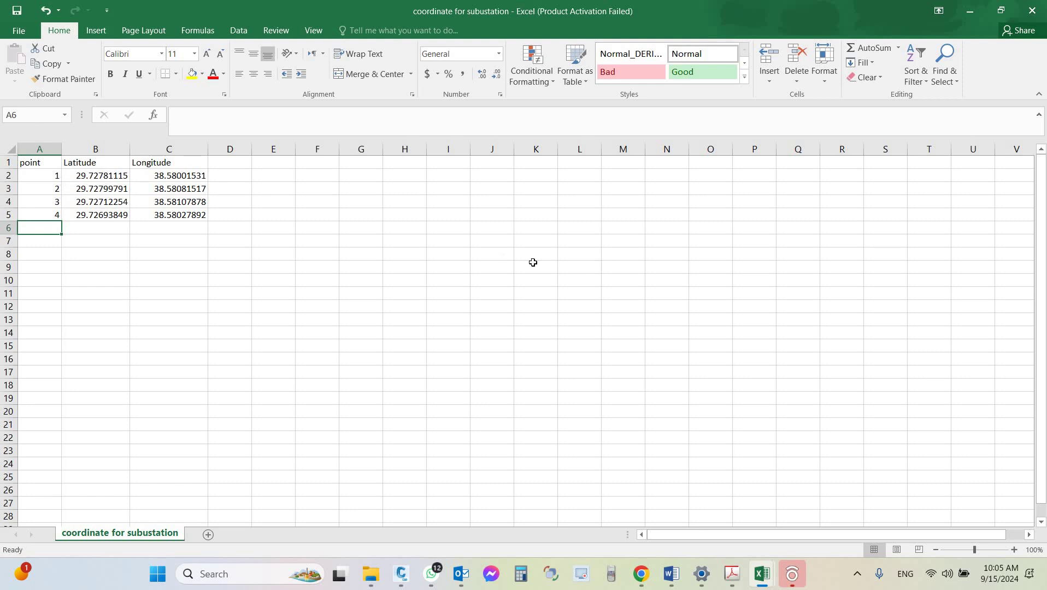
- Save the sheet to the Desktop as CSV (Comma delimited) named coordinate for subustation
left_click(19, 30)
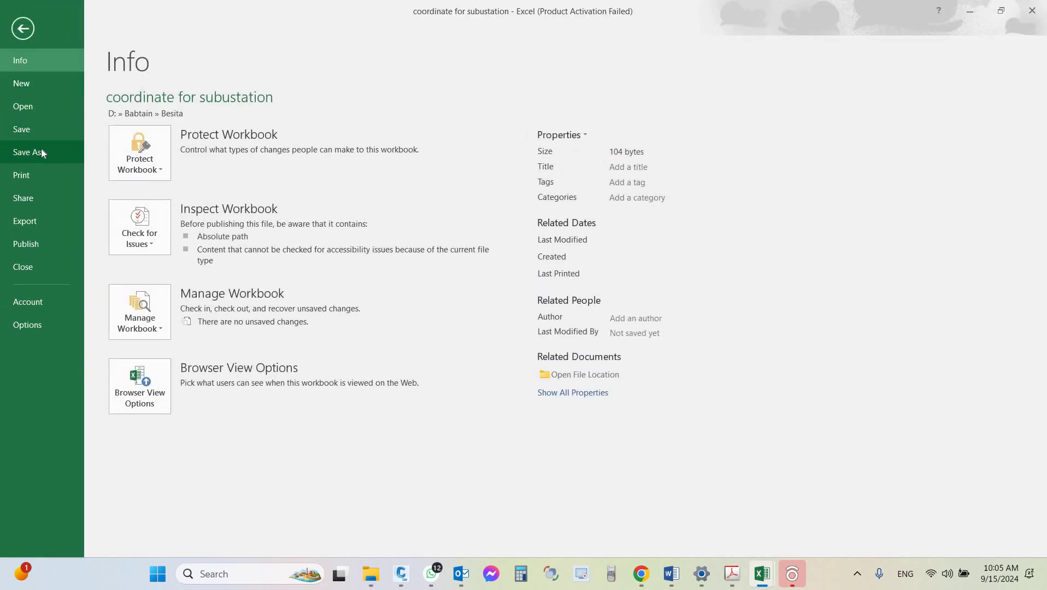
left_click(41, 148)
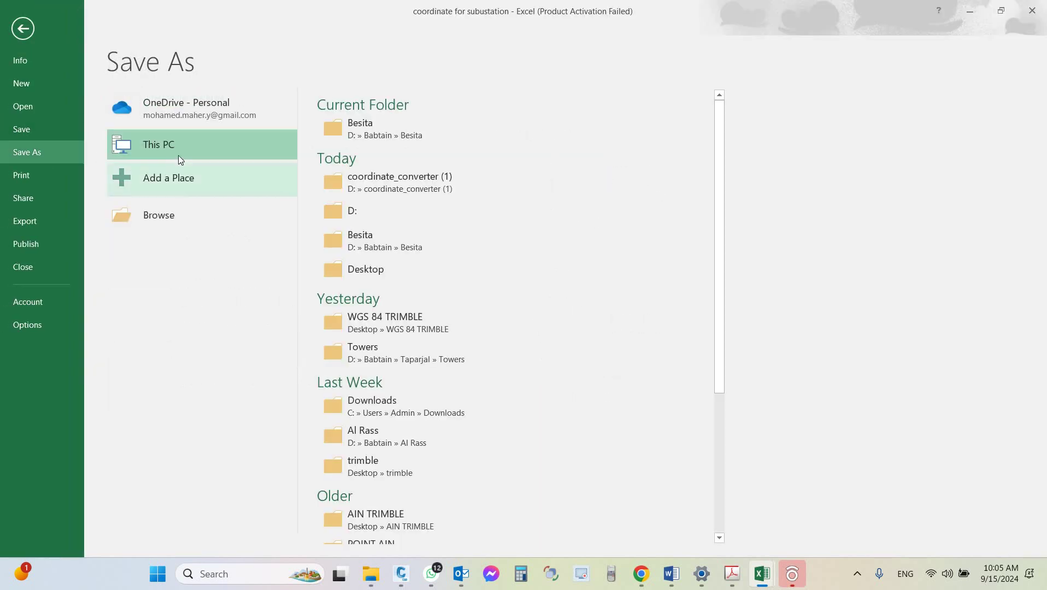
left_click(152, 150)
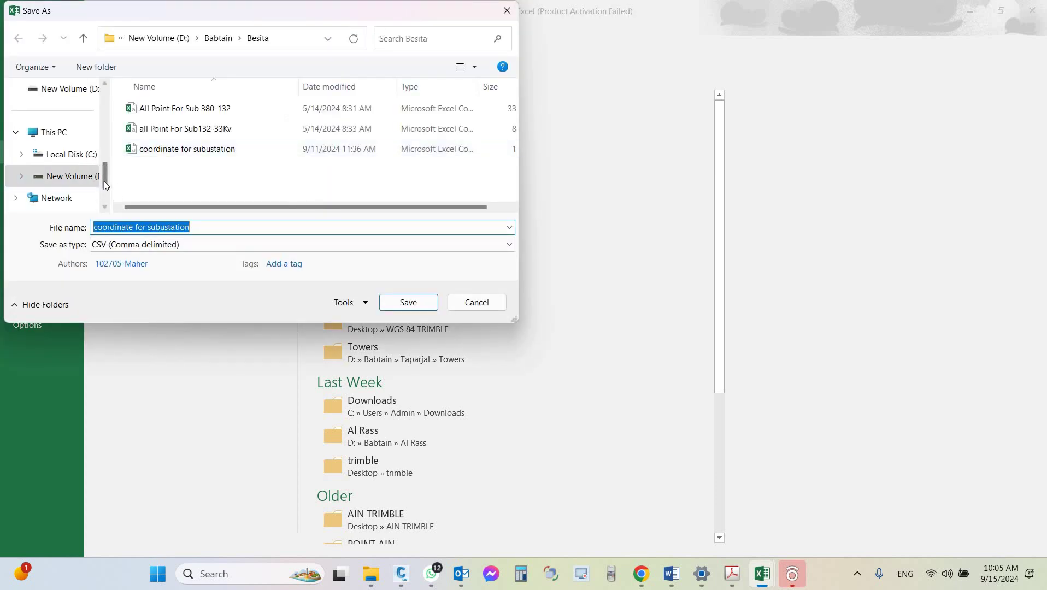
scroll(57, 188, "up", 5)
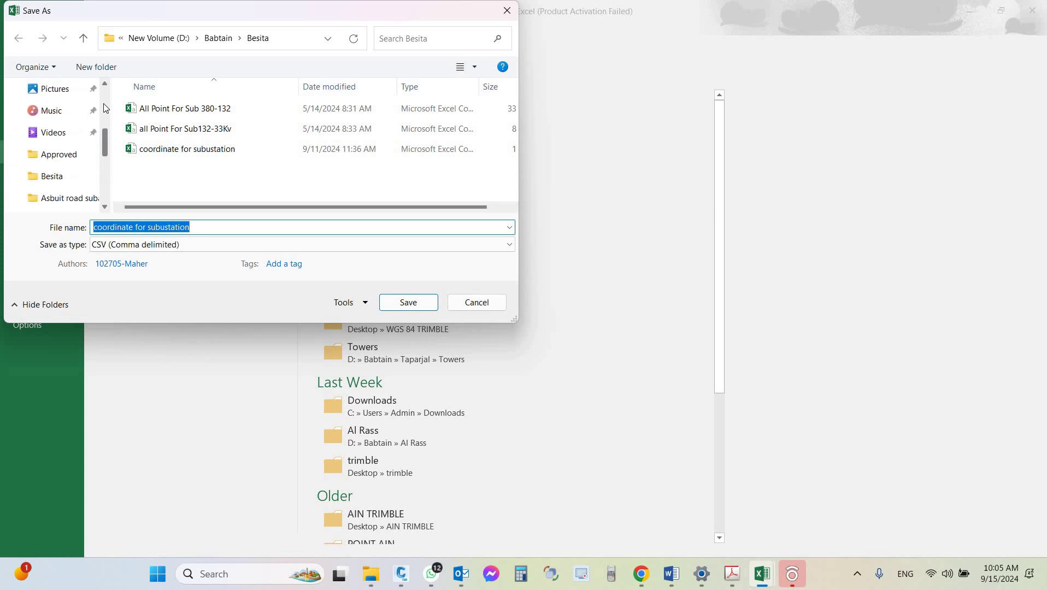
left_click(57, 185)
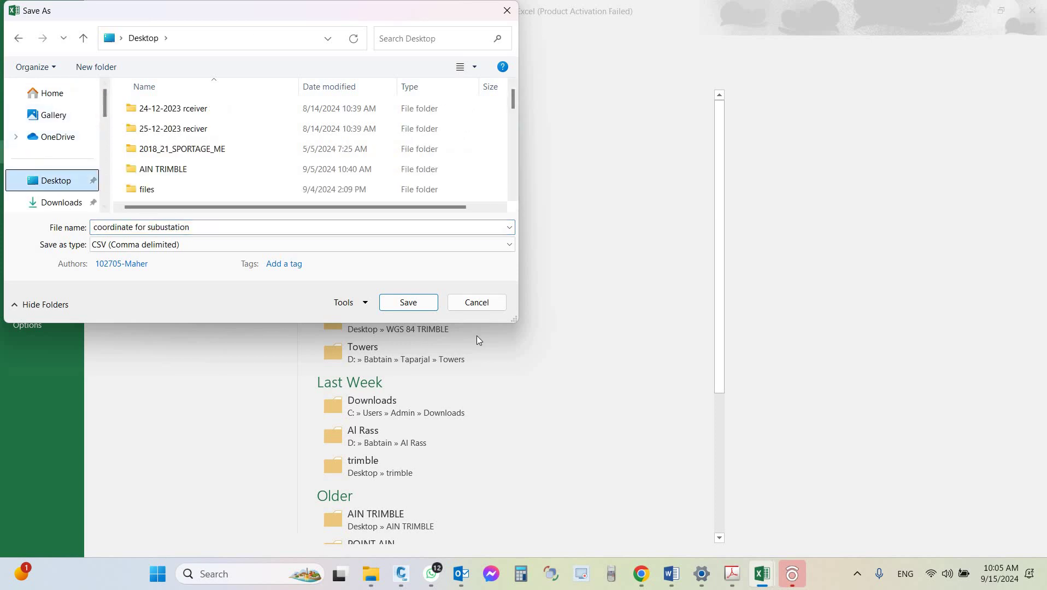
left_click(409, 304)
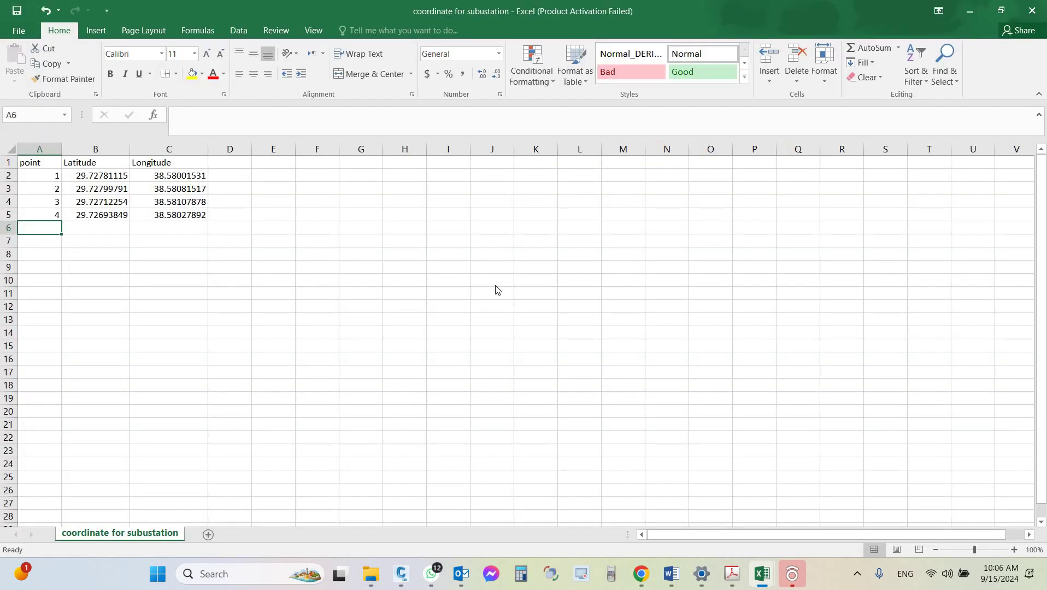
- Keep the CSV format for the saved file and minimize Excel
left_click(478, 328)
left_click(975, 12)
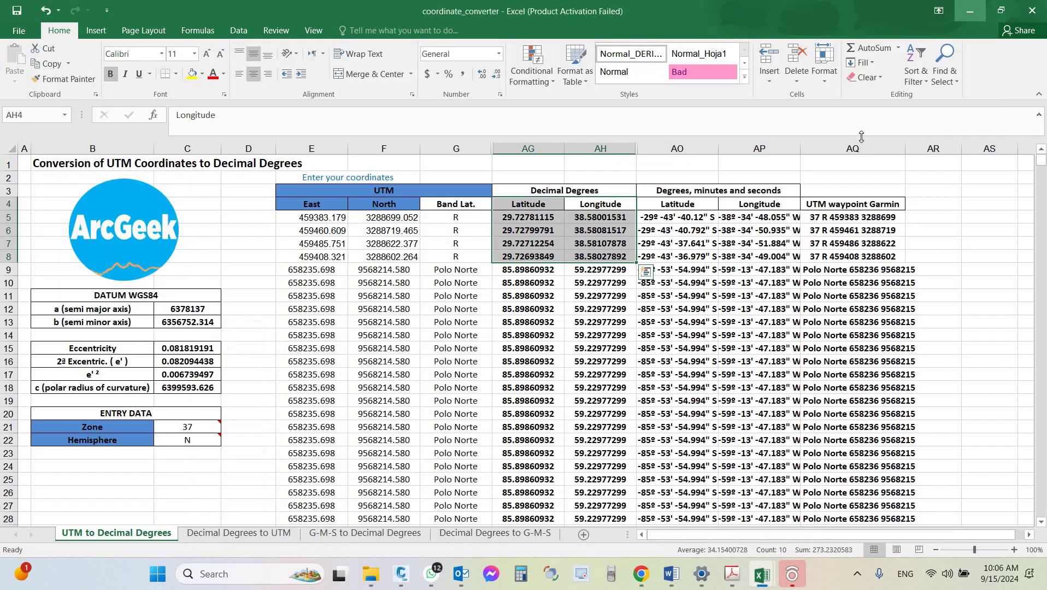
left_click(963, 11)
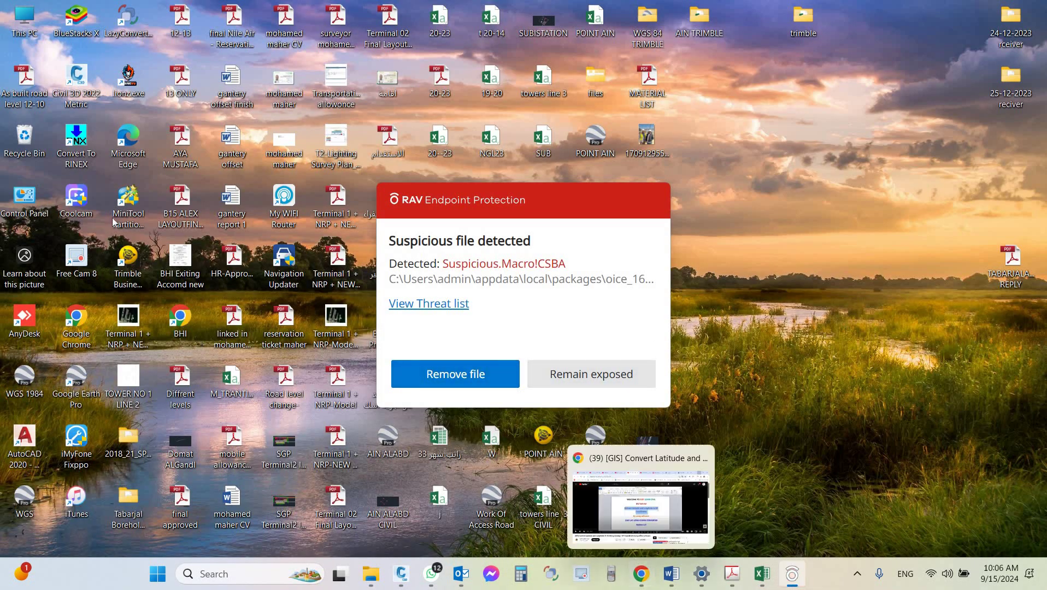
- Launch Chrome maximized and open Google Maps from a 'google m' search
double_click(88, 312)
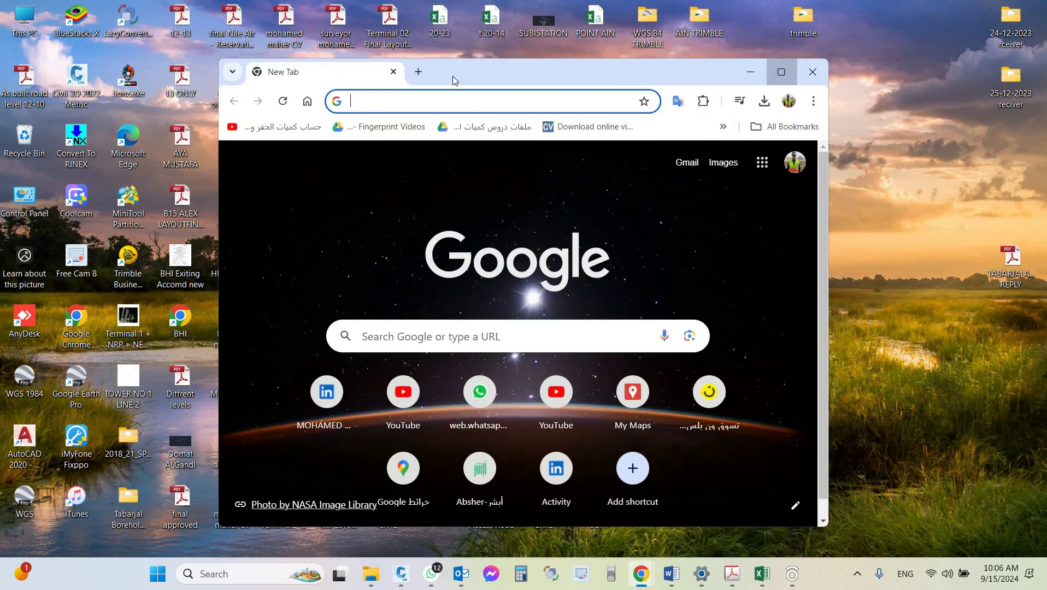
double_click(452, 76)
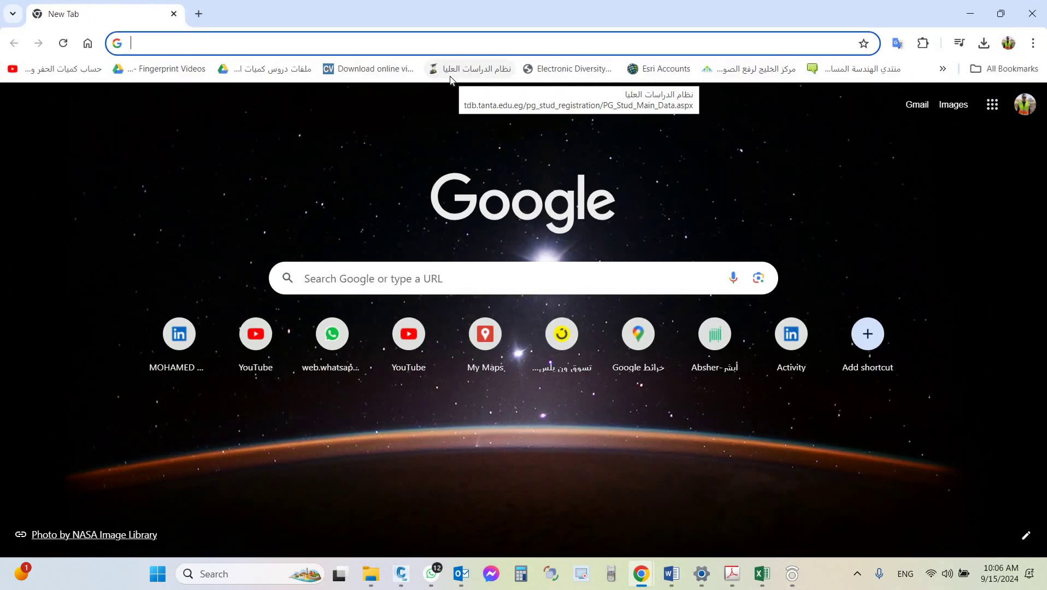
type("g")
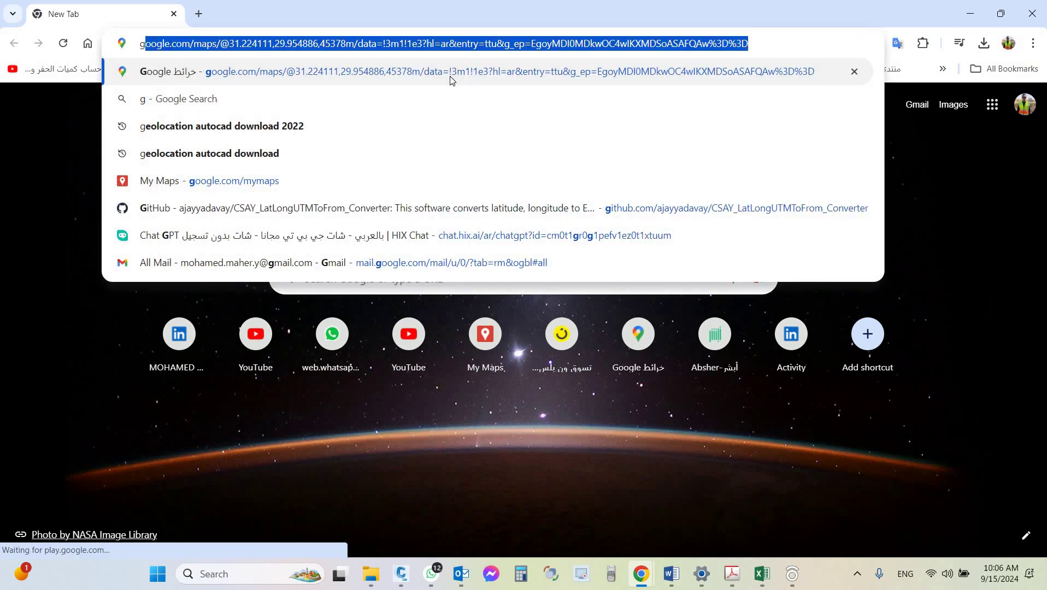
type("oo")
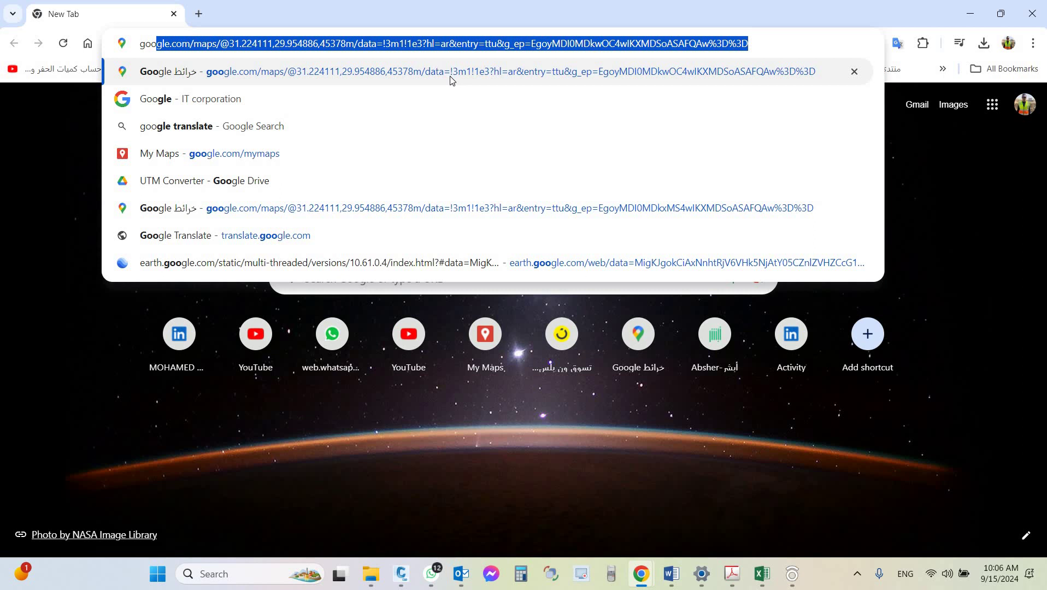
type("gle m")
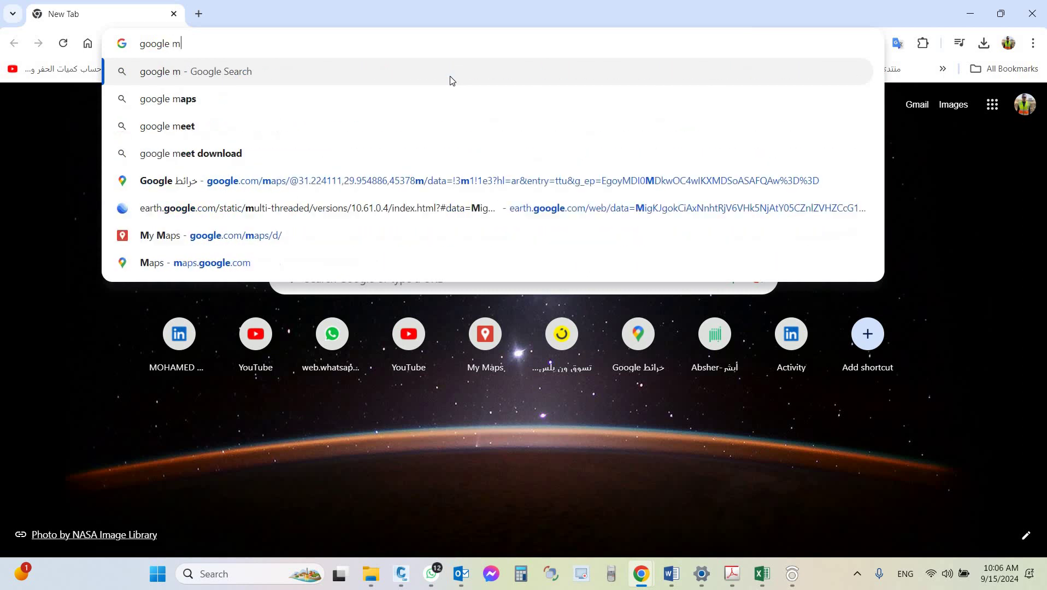
left_click(352, 109)
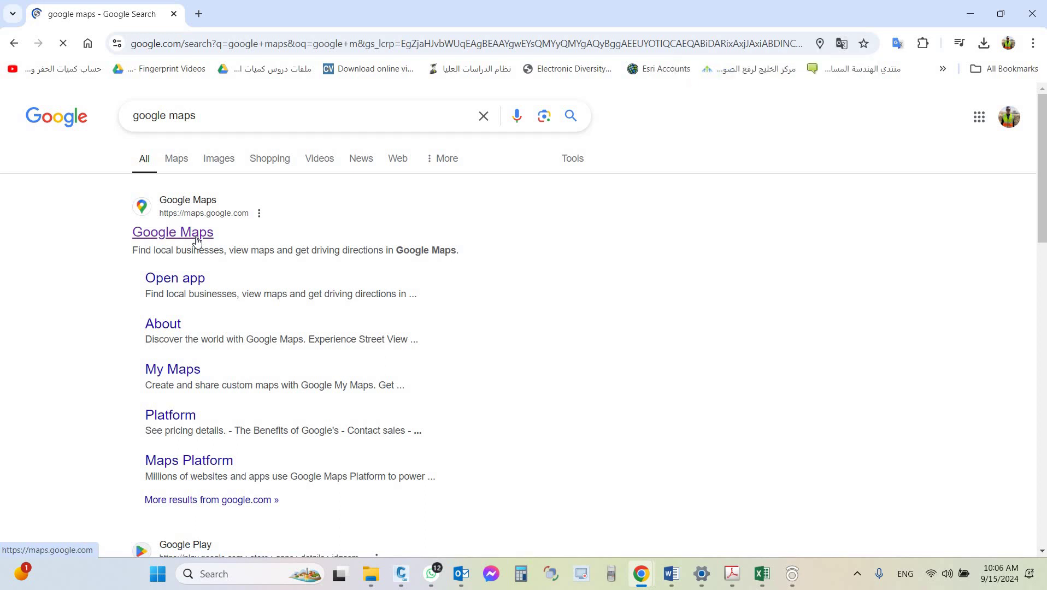
left_click(197, 241)
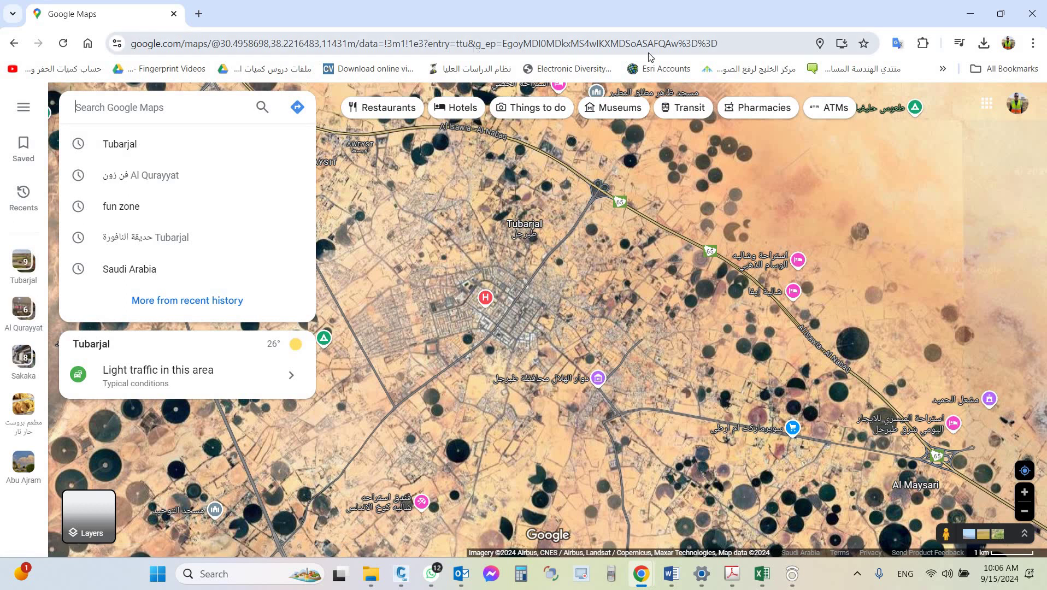
- Change the web address to google.com/mymaps to reach My Maps
left_click(718, 44)
left_click_drag(771, 44, 701, 44)
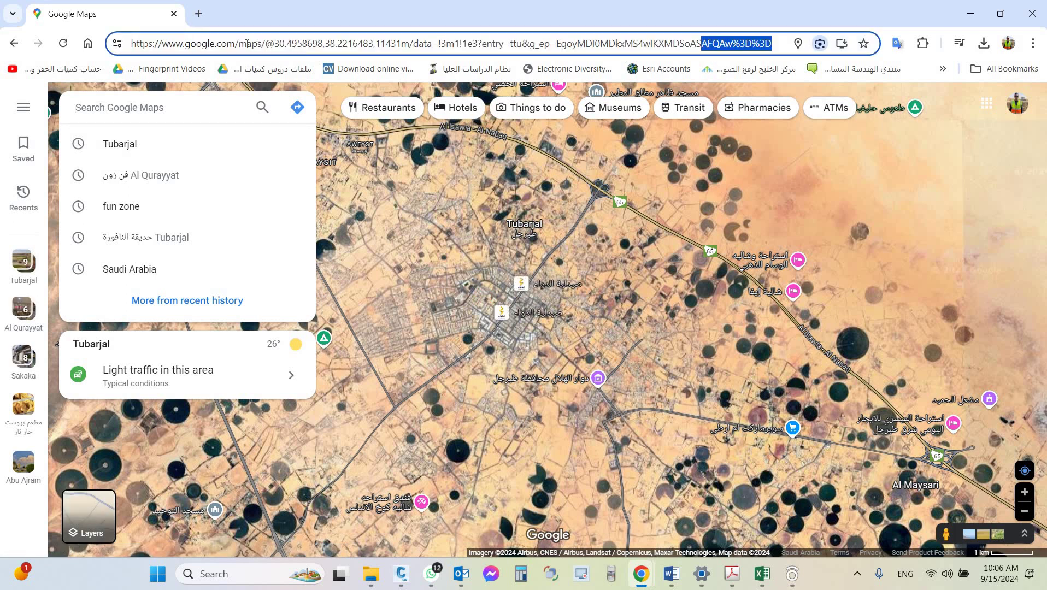
left_click_drag(238, 44, 840, 49)
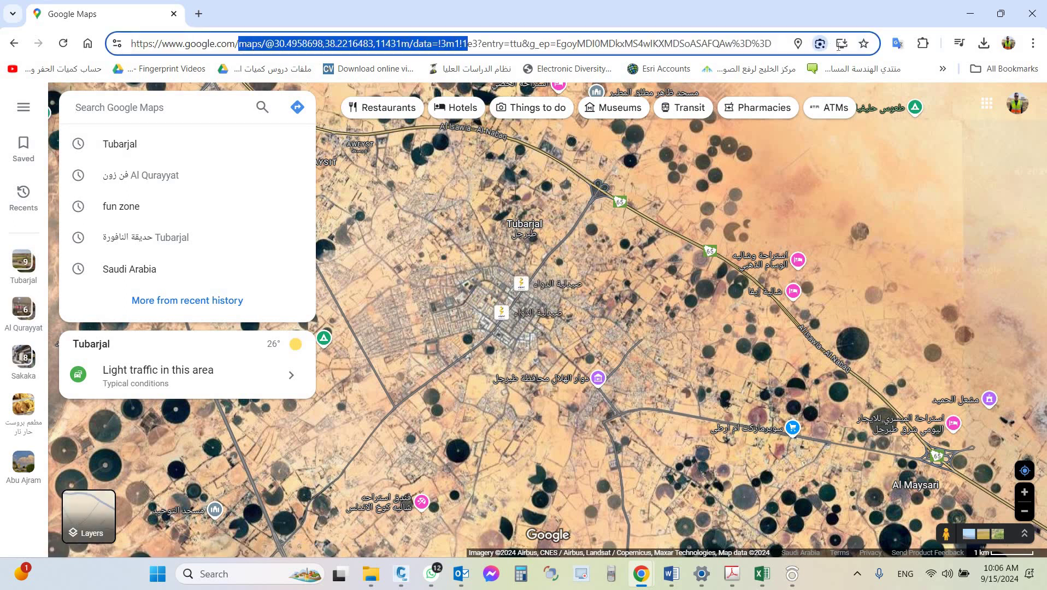
key("BackSpace")
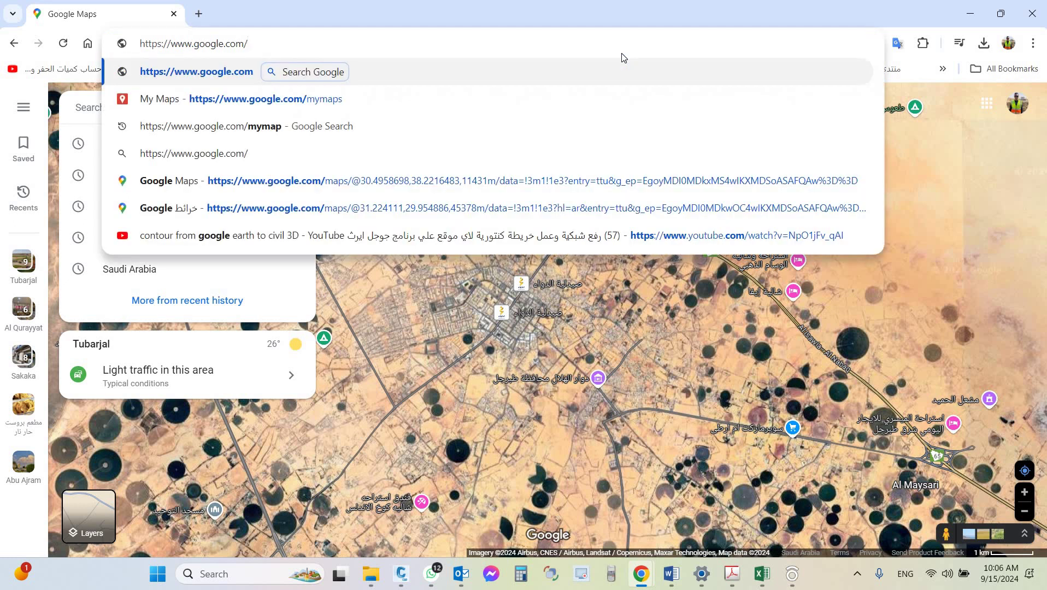
type("my")
type("ma")
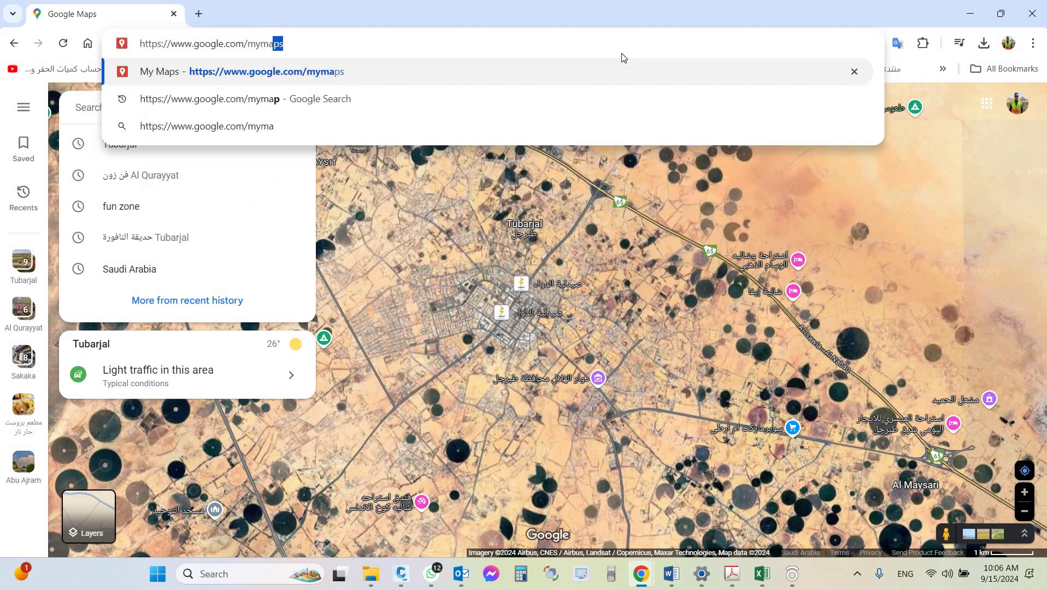
type("ps")
key("Return")
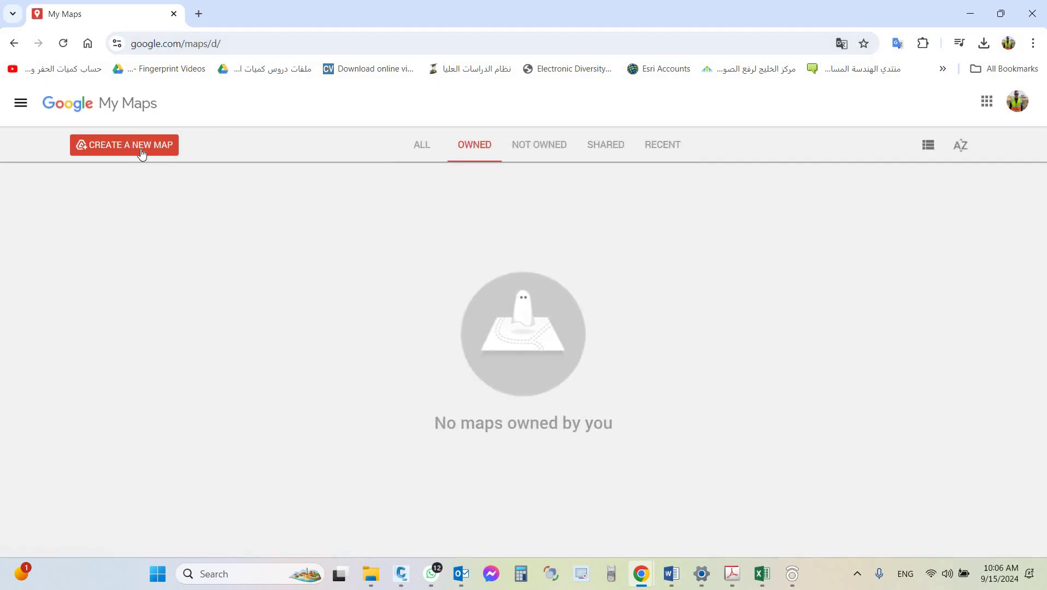
- Create a new untitled map and import 'coordinate for subustation' from the Desktop
left_click(144, 152)
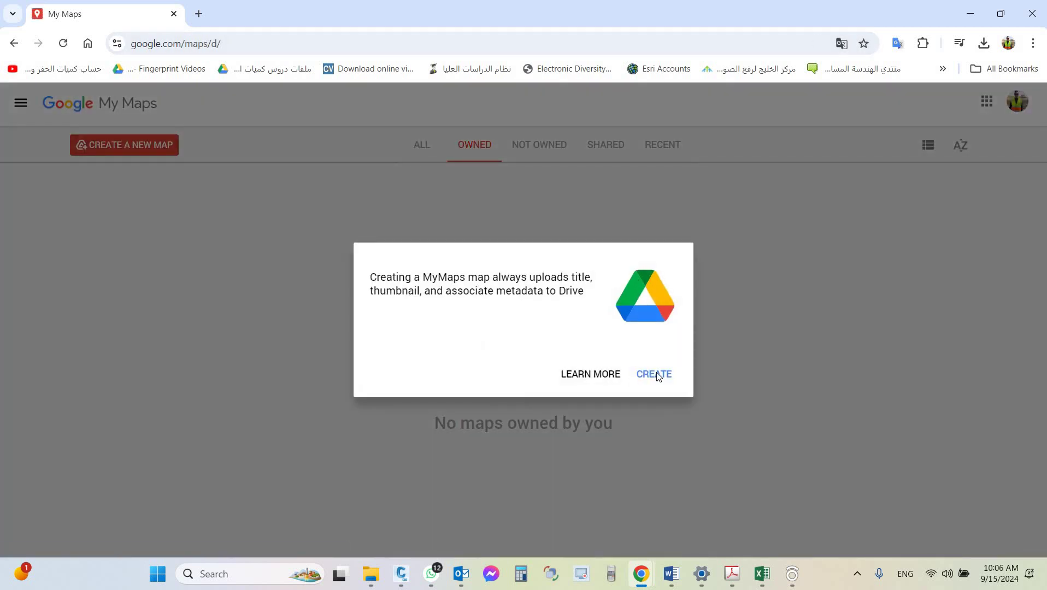
left_click(655, 375)
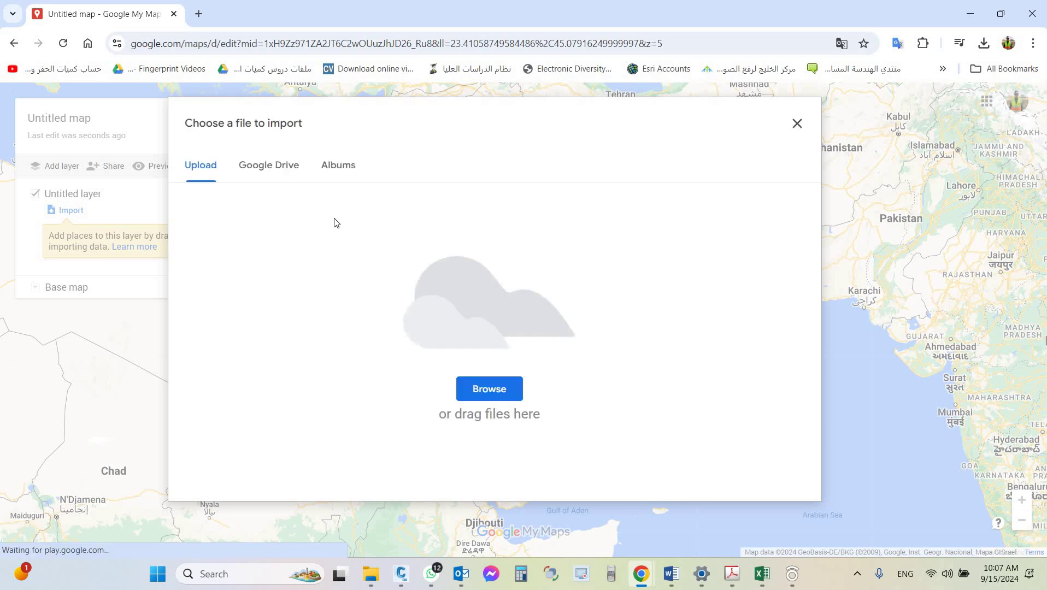
left_click(488, 390)
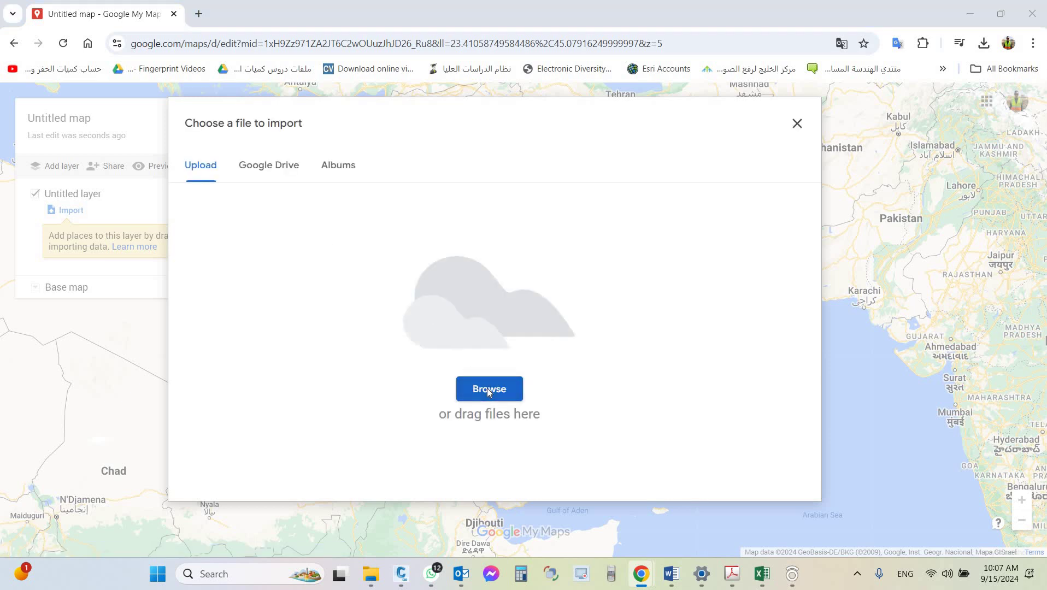
left_click(362, 334)
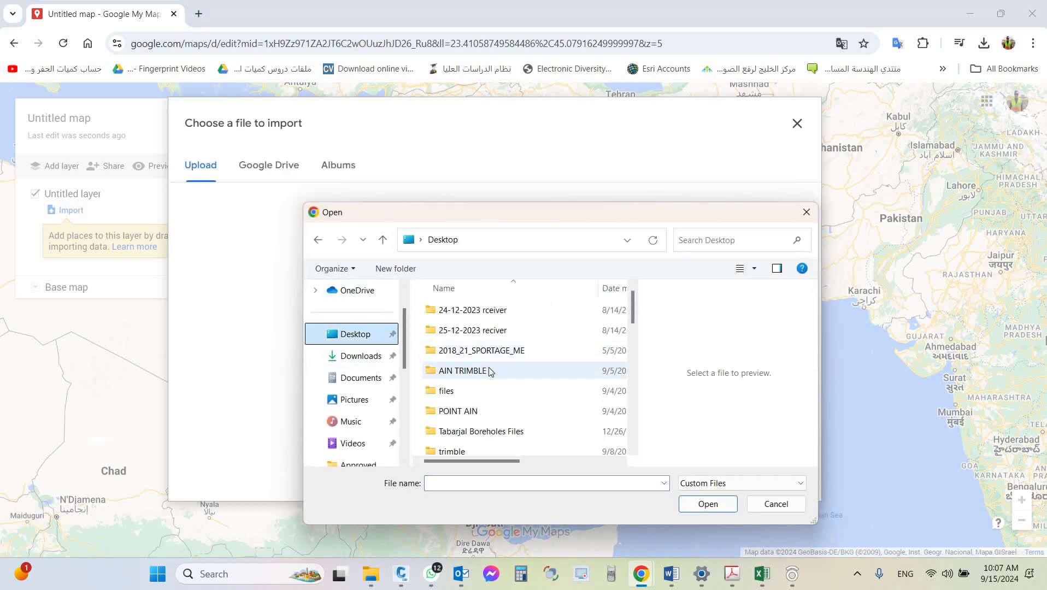
scroll(497, 384, "down", 5)
scroll(494, 355, "up", 1)
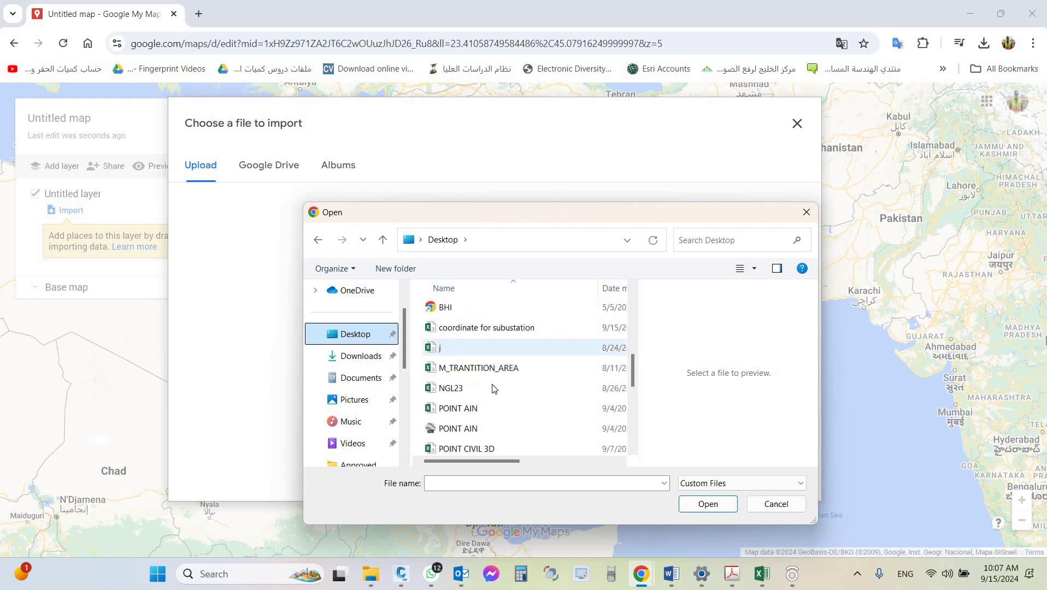
scroll(494, 355, "up", 1)
left_click(486, 388)
left_click(709, 504)
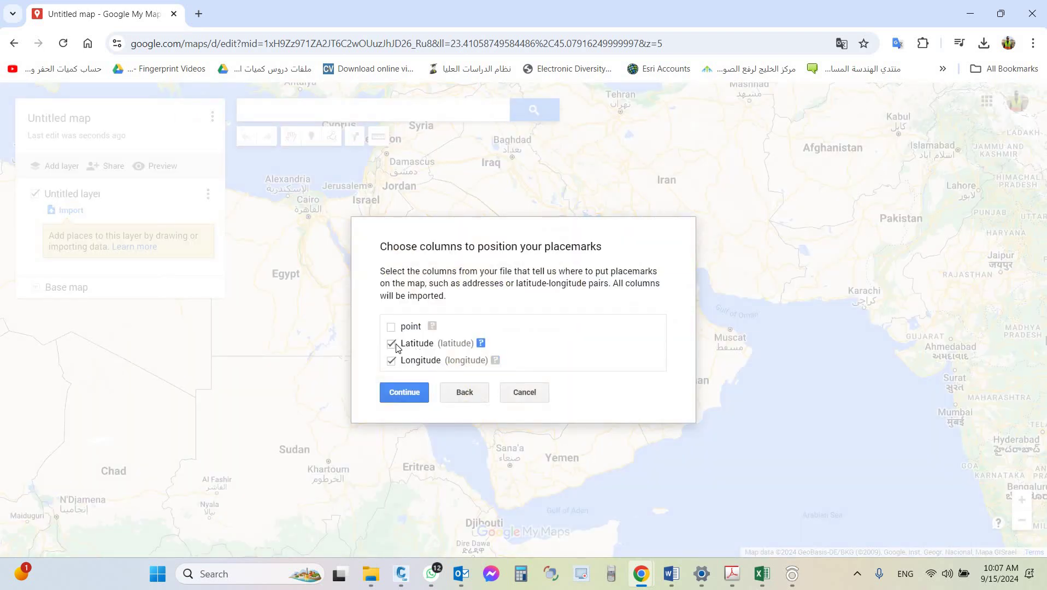
- Position markers by Latitude and Longitude, title them by 'point', and finish the import
left_click(481, 344)
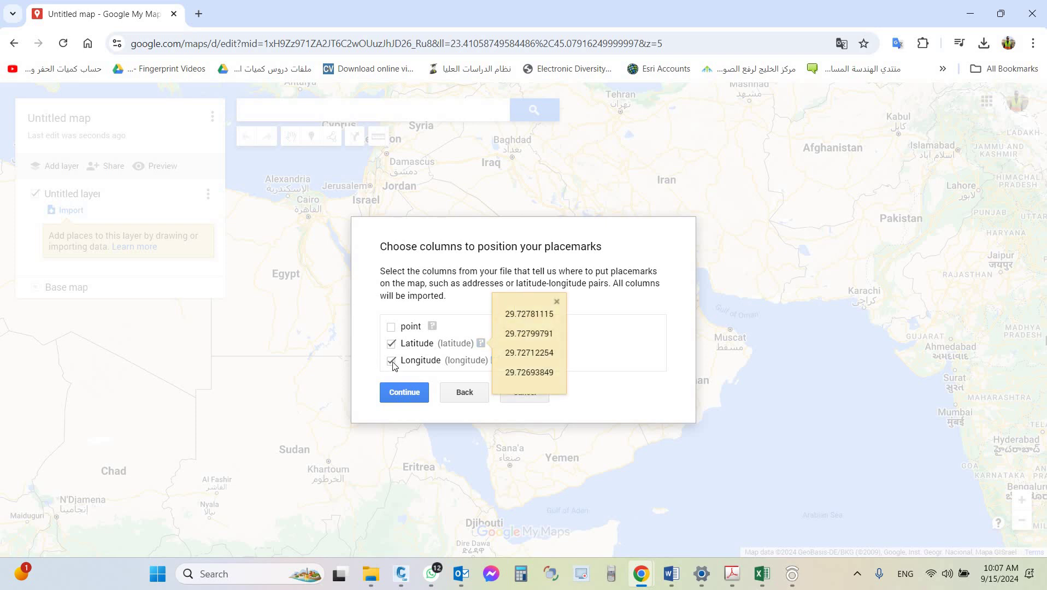
left_click(410, 372)
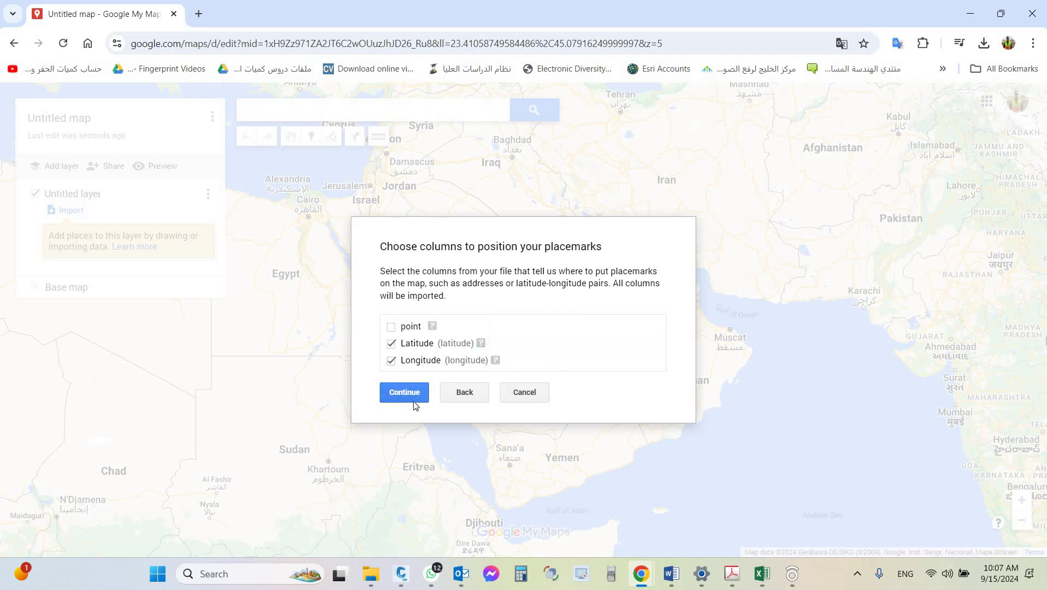
left_click(409, 393)
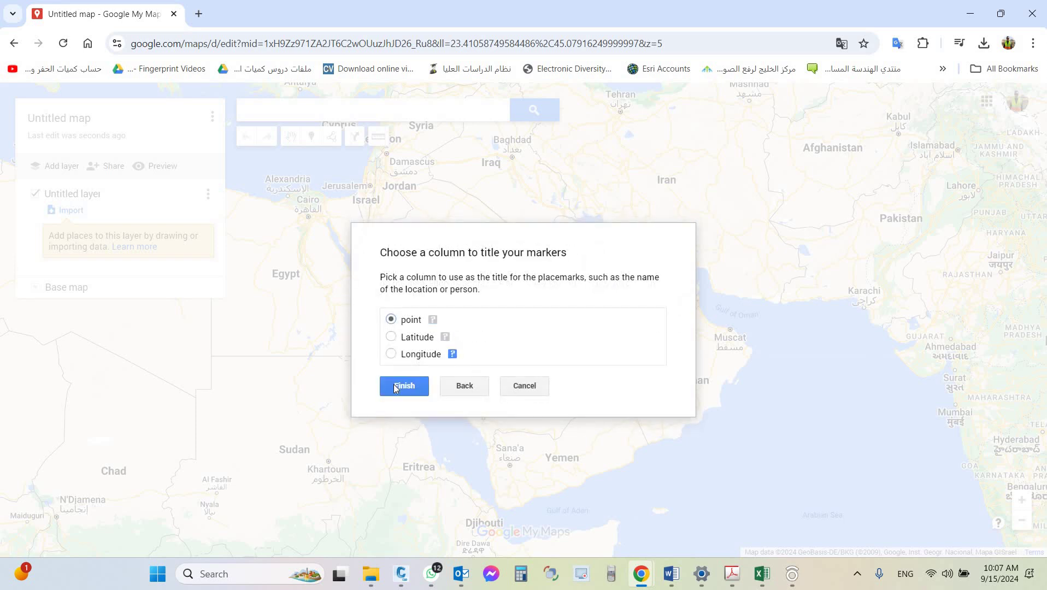
left_click(393, 384)
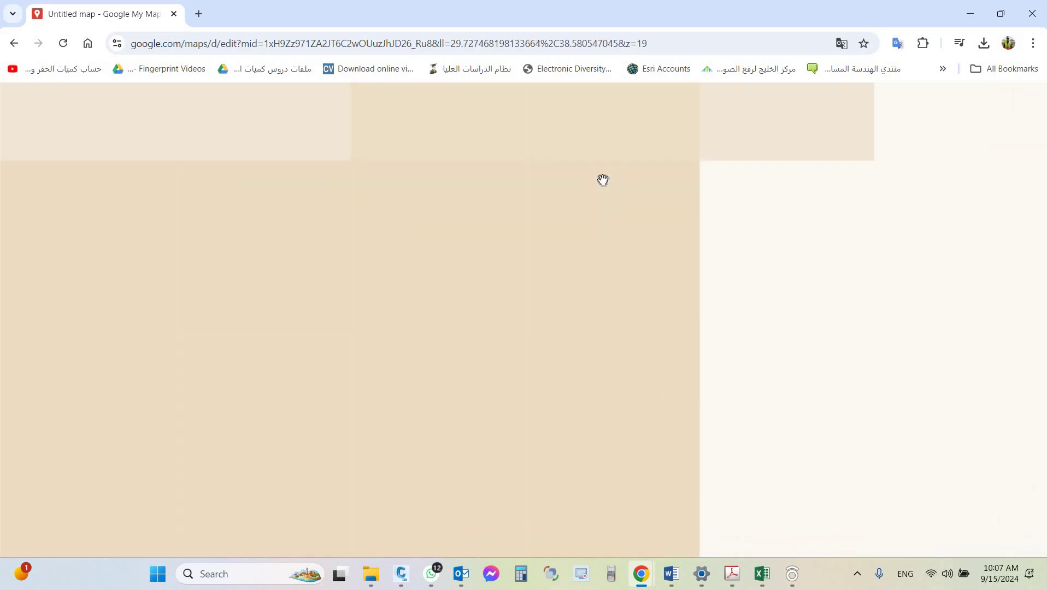
- Zoom out to show all four pins and open Google Maps in a second tab
scroll(601, 197, "down", 2)
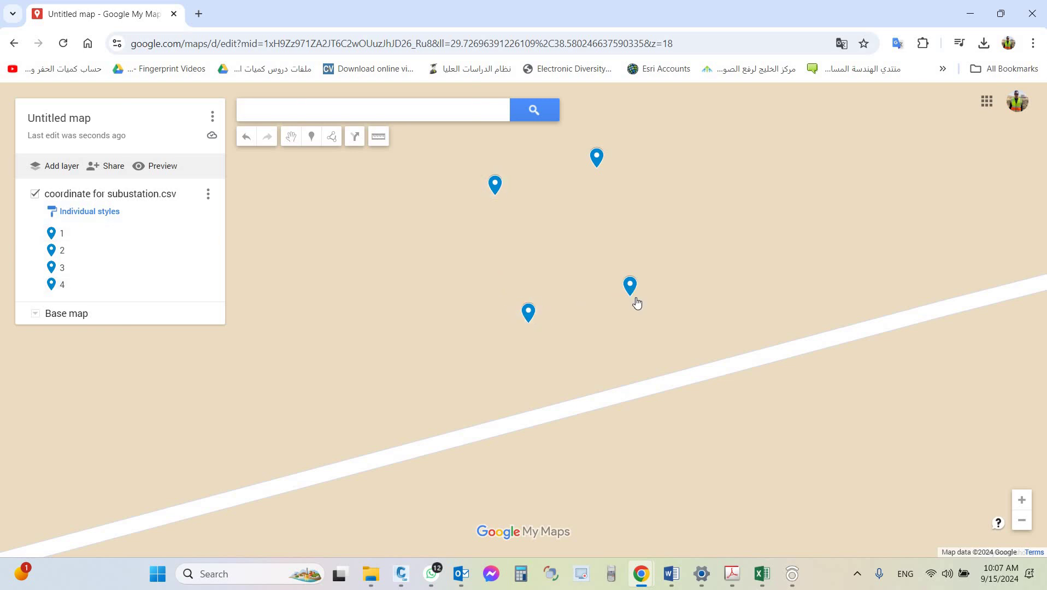
scroll(661, 224, "down", 2)
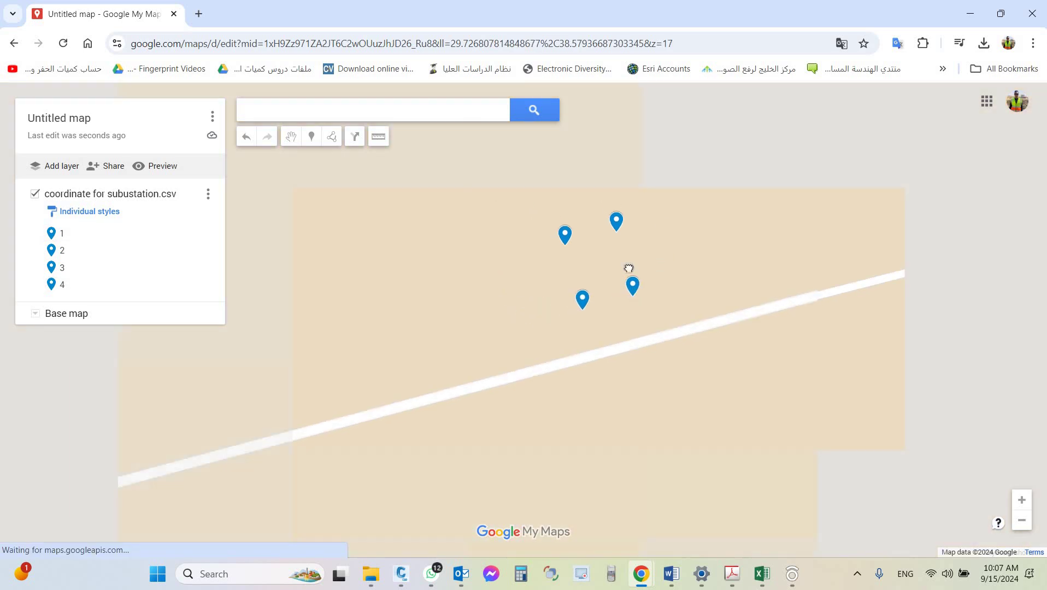
left_click(199, 13)
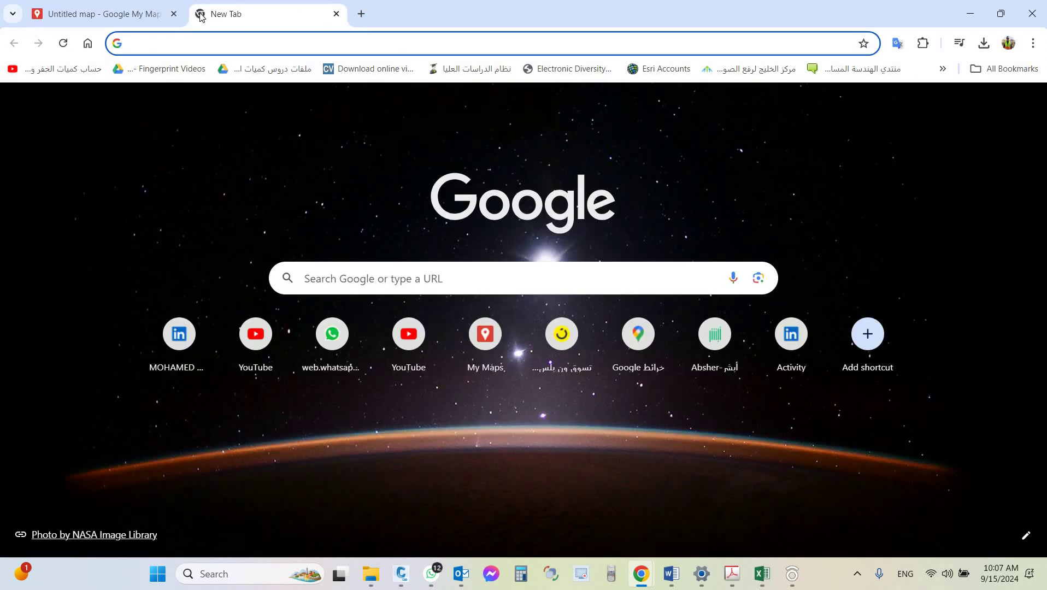
type("go")
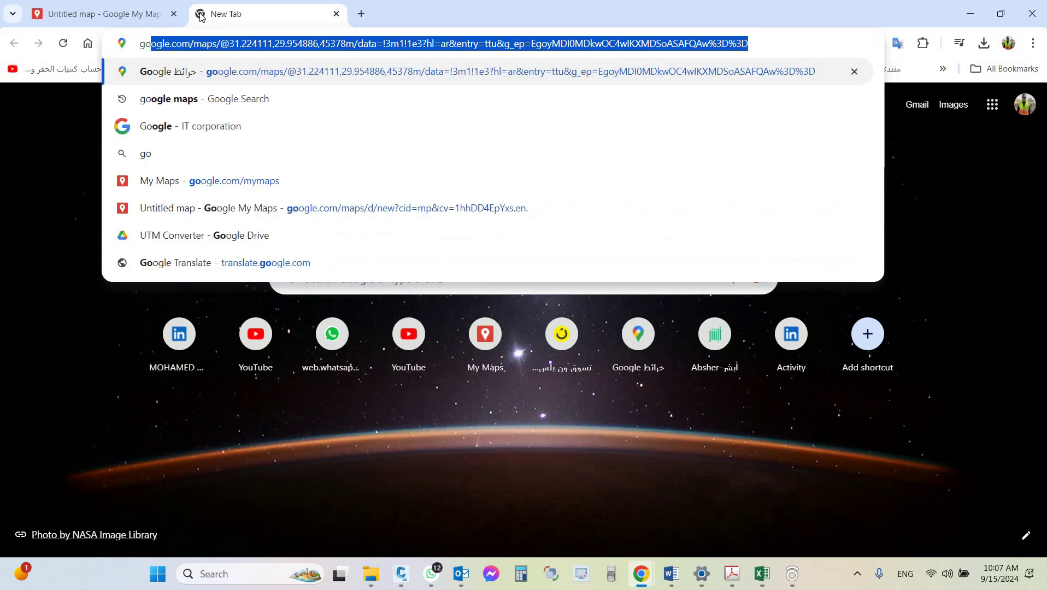
key("Return")
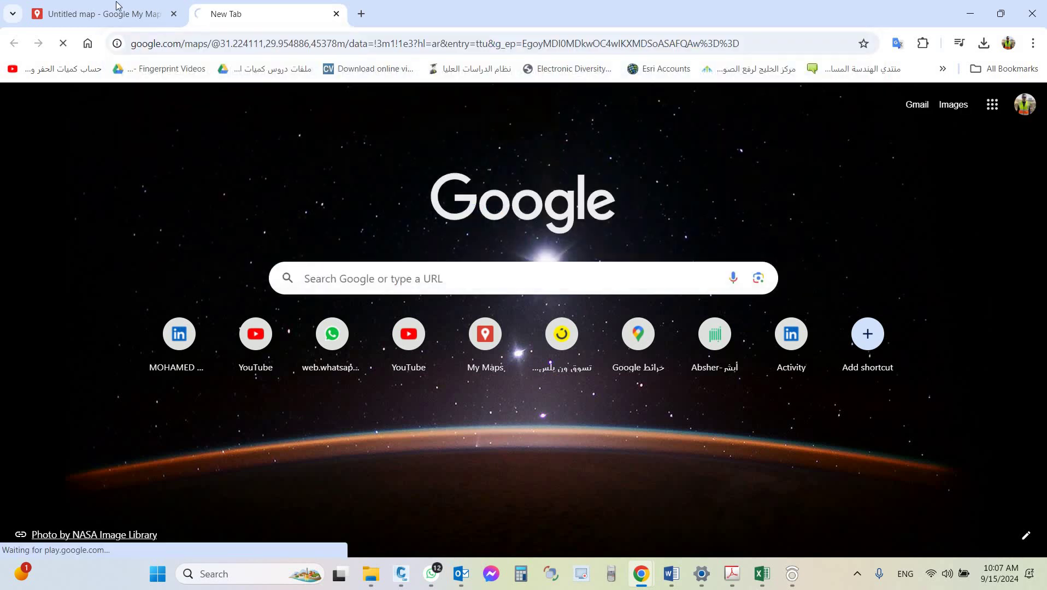
left_click(121, 17)
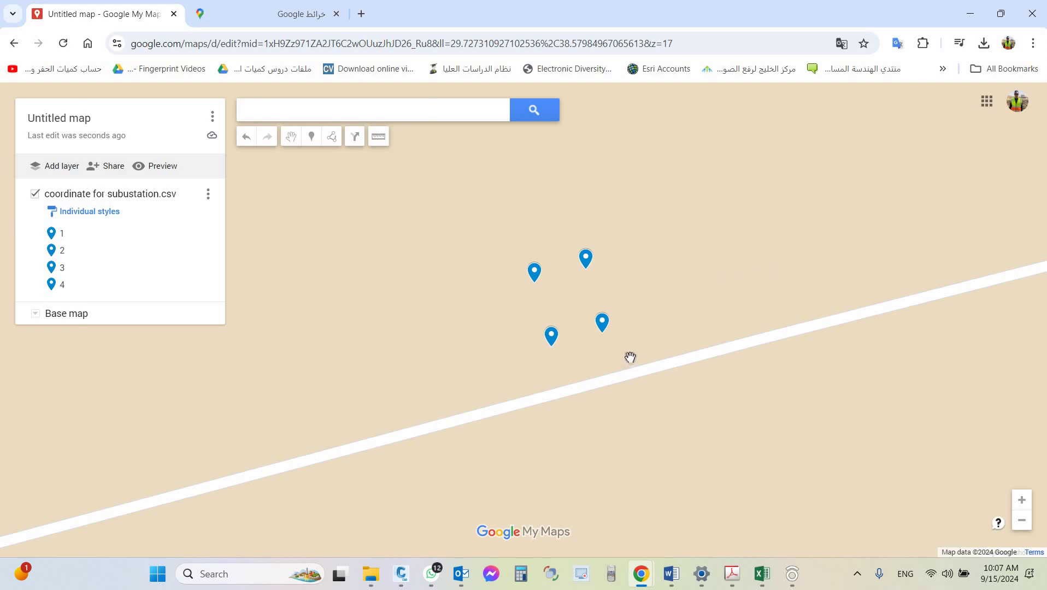
scroll(631, 355, "down", 1)
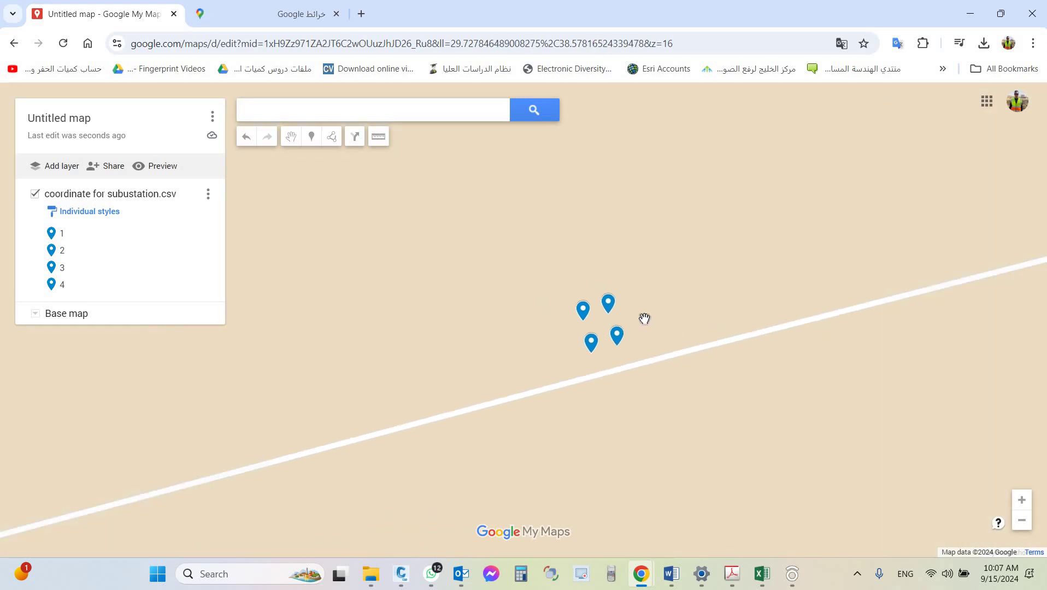
scroll(605, 305, "up", 2)
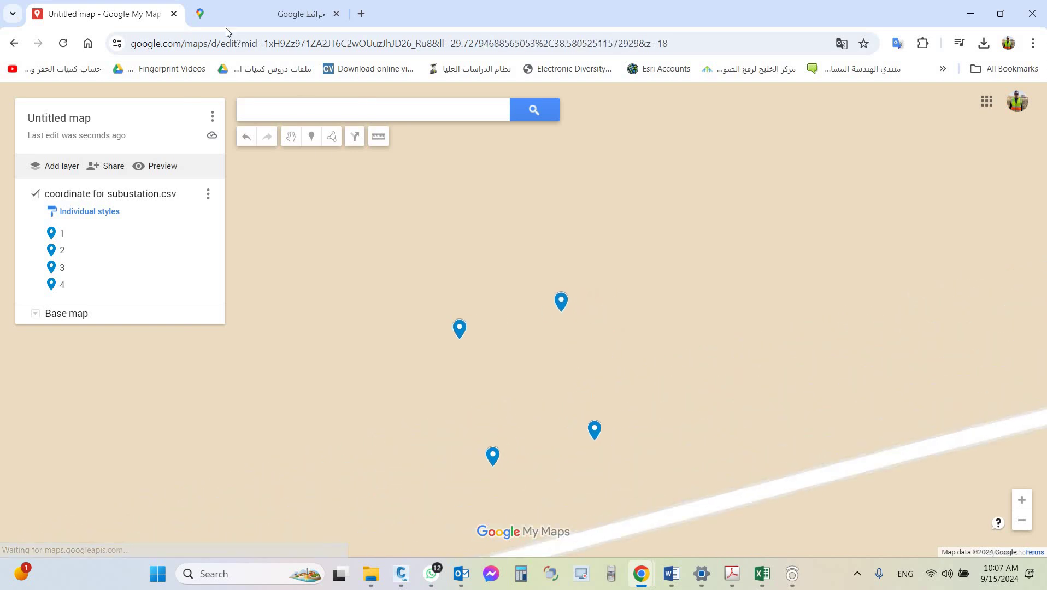
left_click(283, 14)
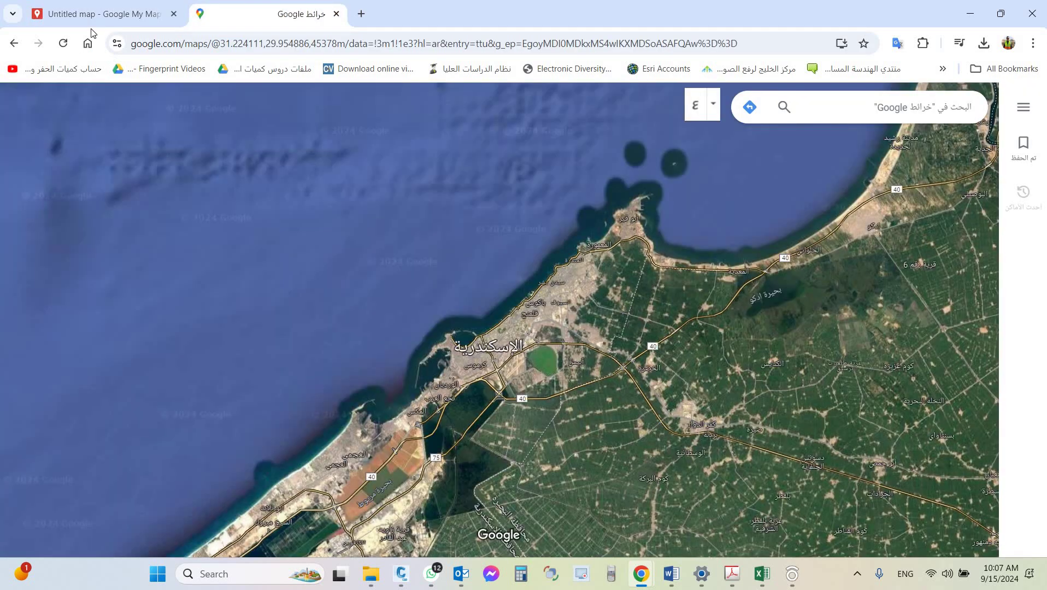
left_click(93, 15)
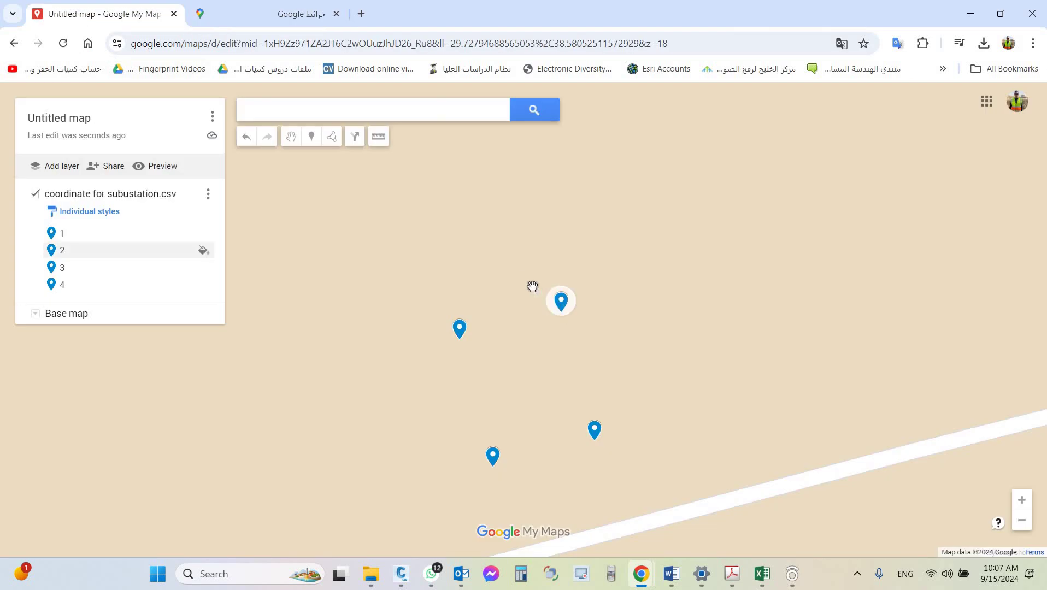
- Copy placemark 2's coordinates 29.72799, 38.58081 and search them in Google Maps
left_click(561, 300)
triple_click(498, 276)
left_click(513, 276)
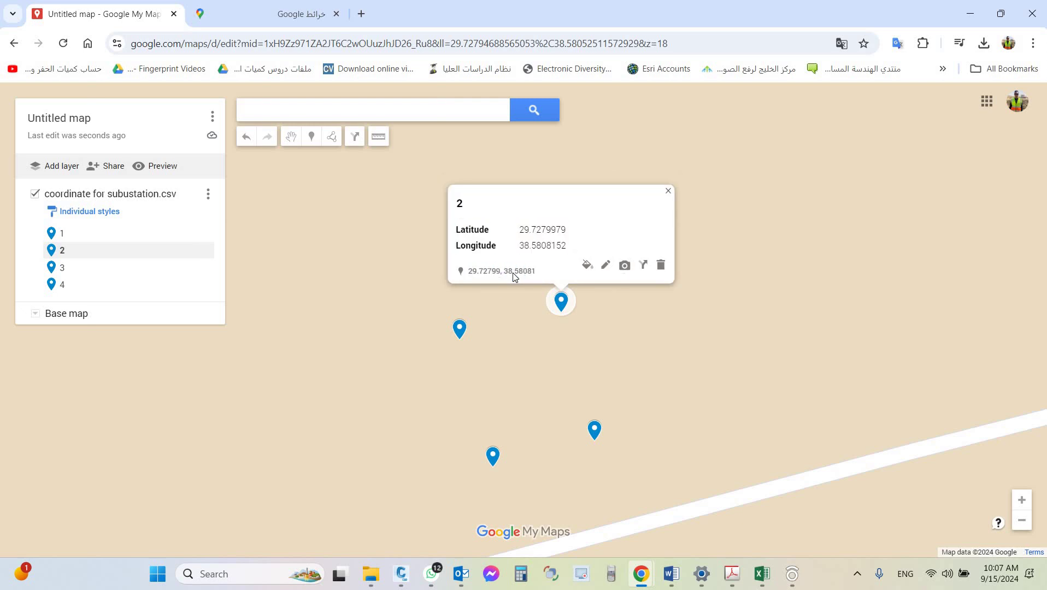
left_click_drag(536, 272, 479, 280)
key("ctrl+c")
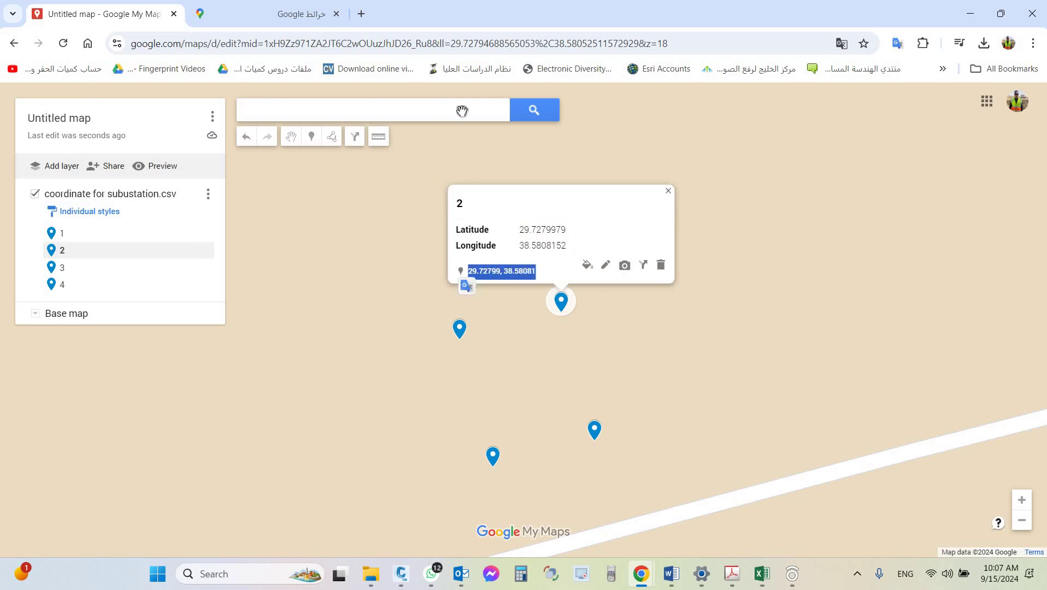
left_click(309, 21)
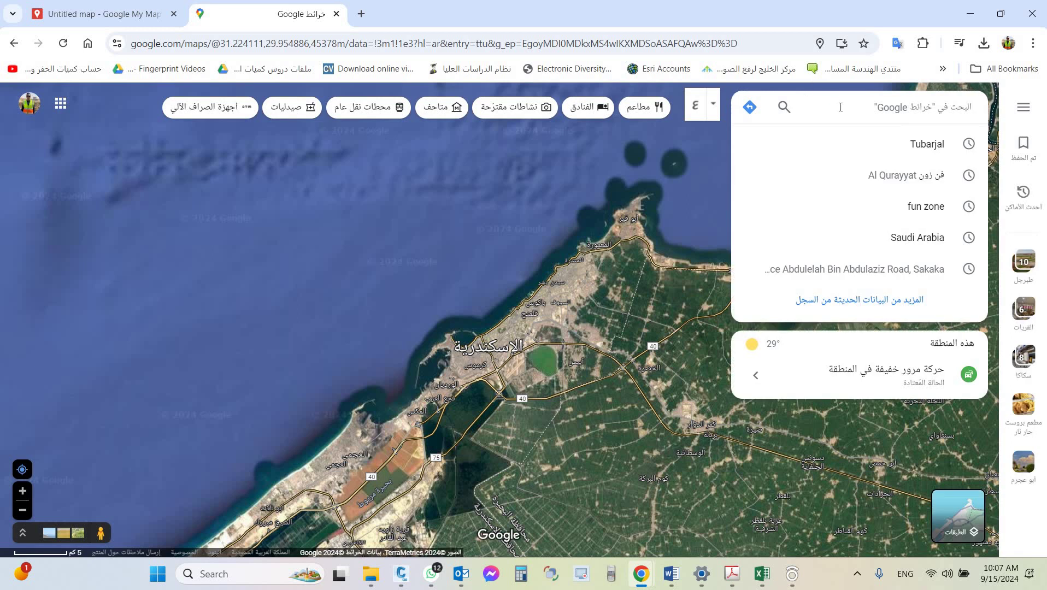
key("ctrl+v")
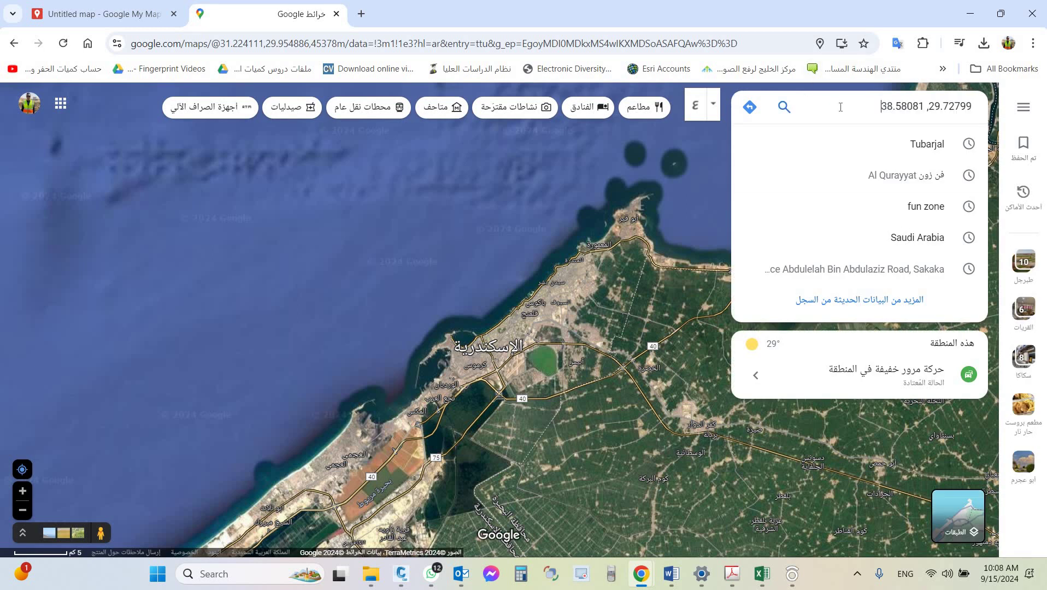
key("Return")
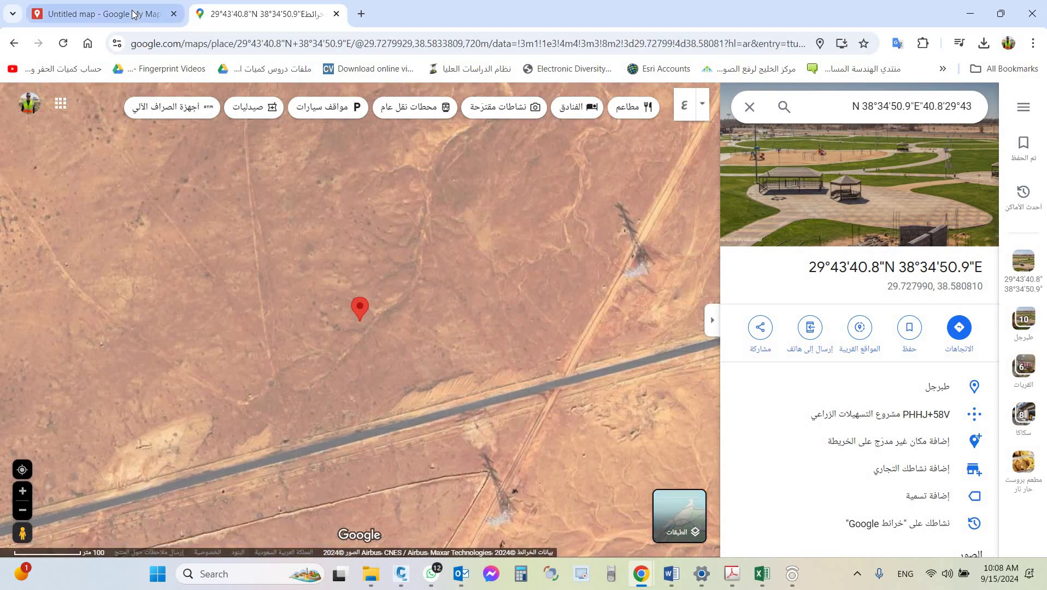
left_click(133, 14)
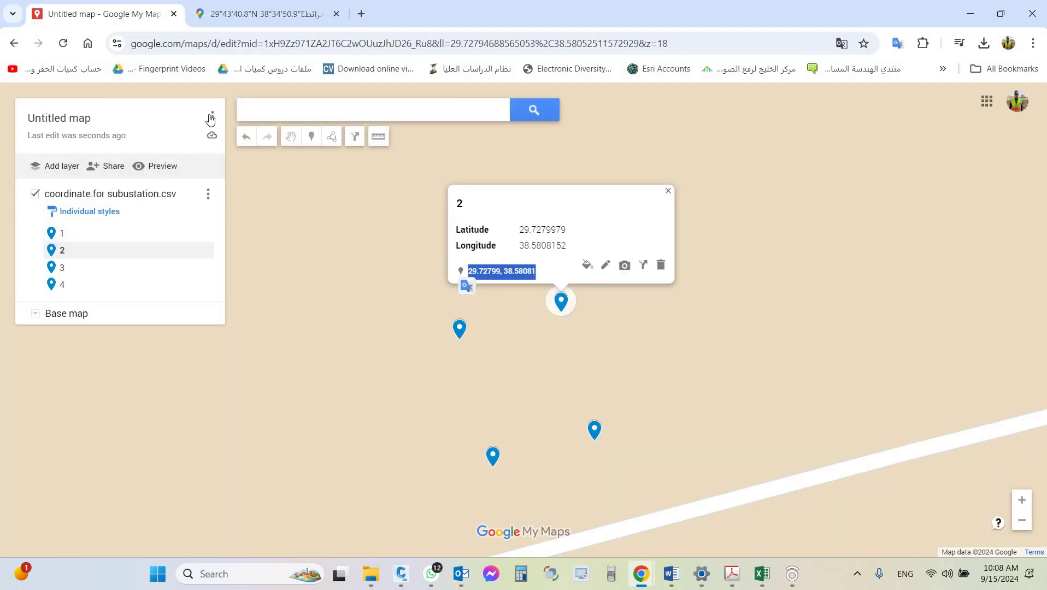
- View the map in Google Earth from the map options, then return to My Maps
left_click(212, 116)
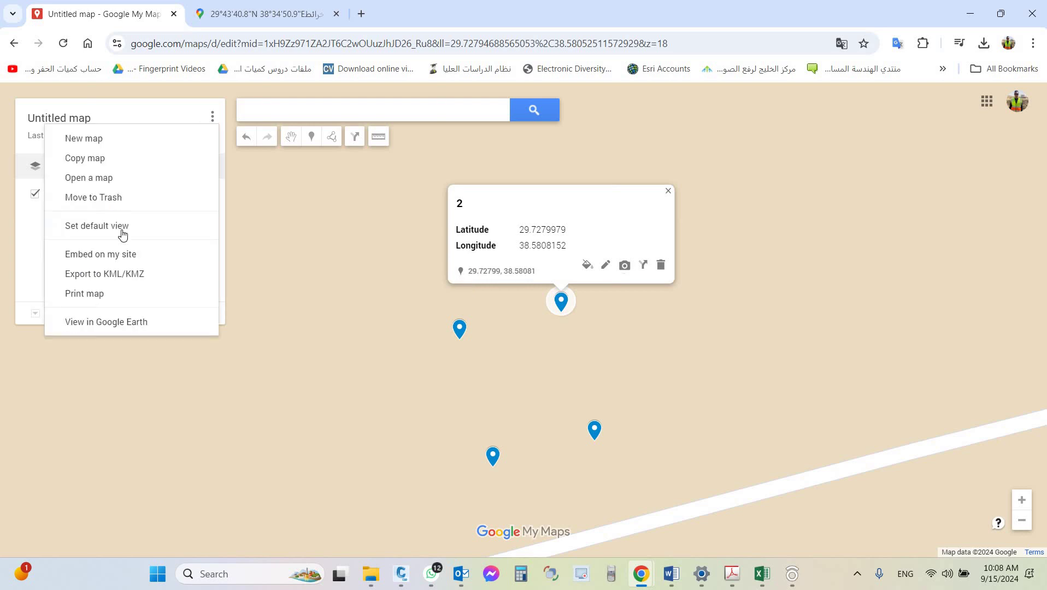
left_click(139, 323)
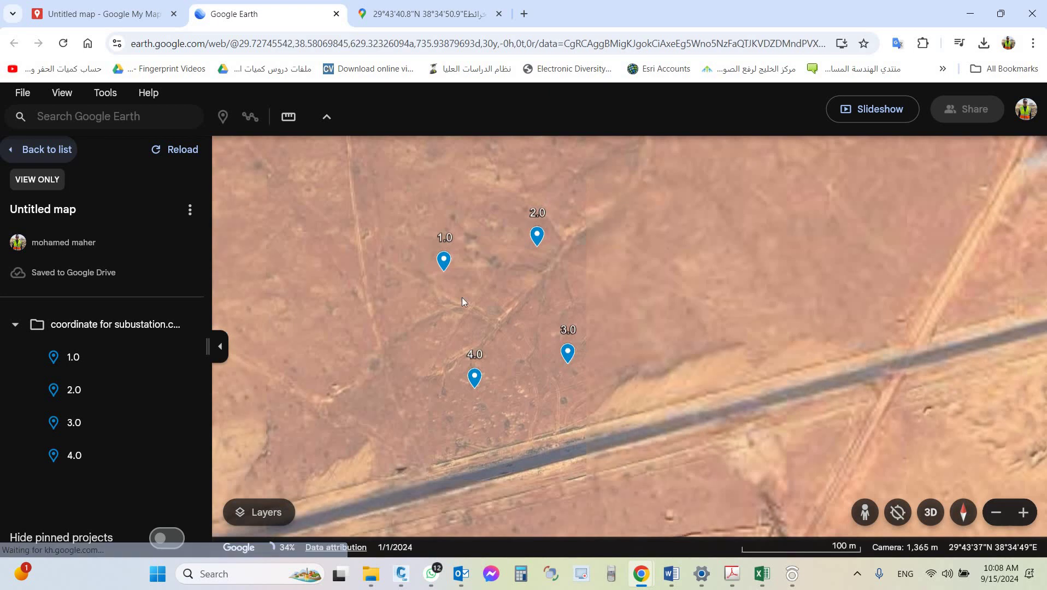
left_click(107, 17)
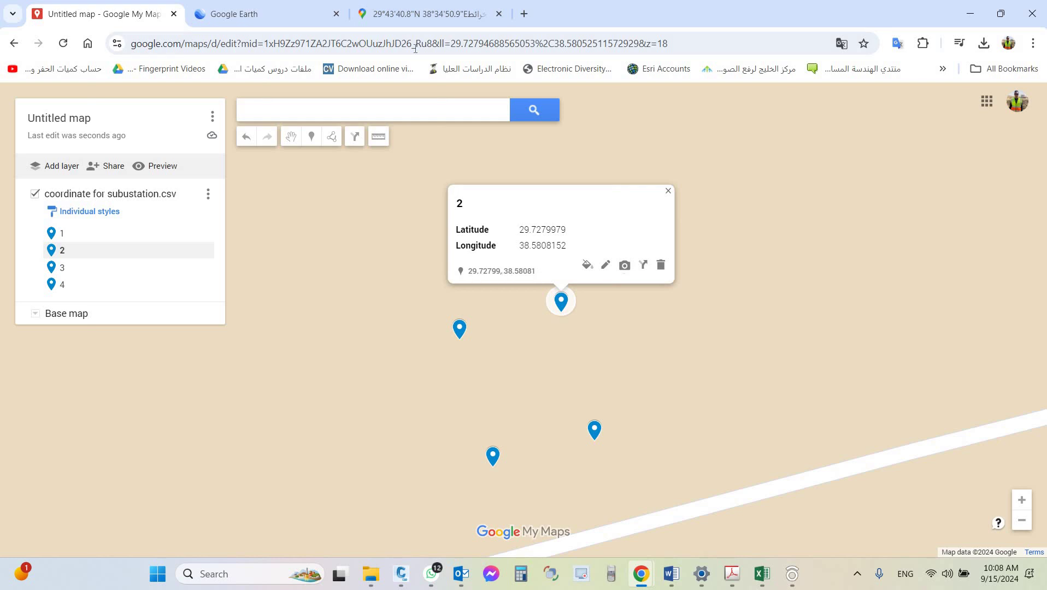
- Check placemarks 1 and 4's coordinates in My Maps, then return to the Google Maps tab showing corner 2
left_click(414, 22)
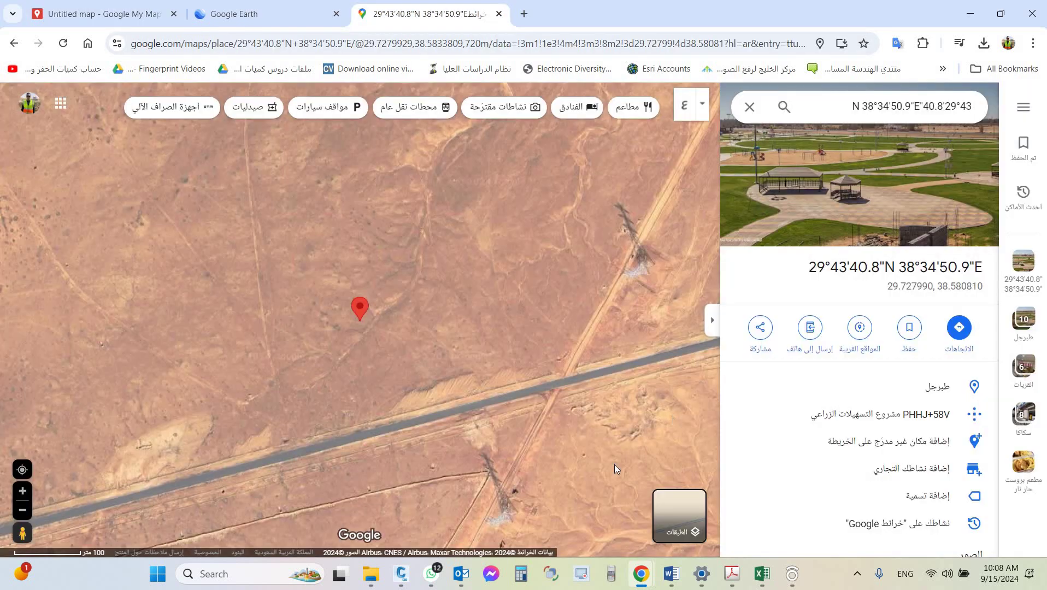
left_click(109, 17)
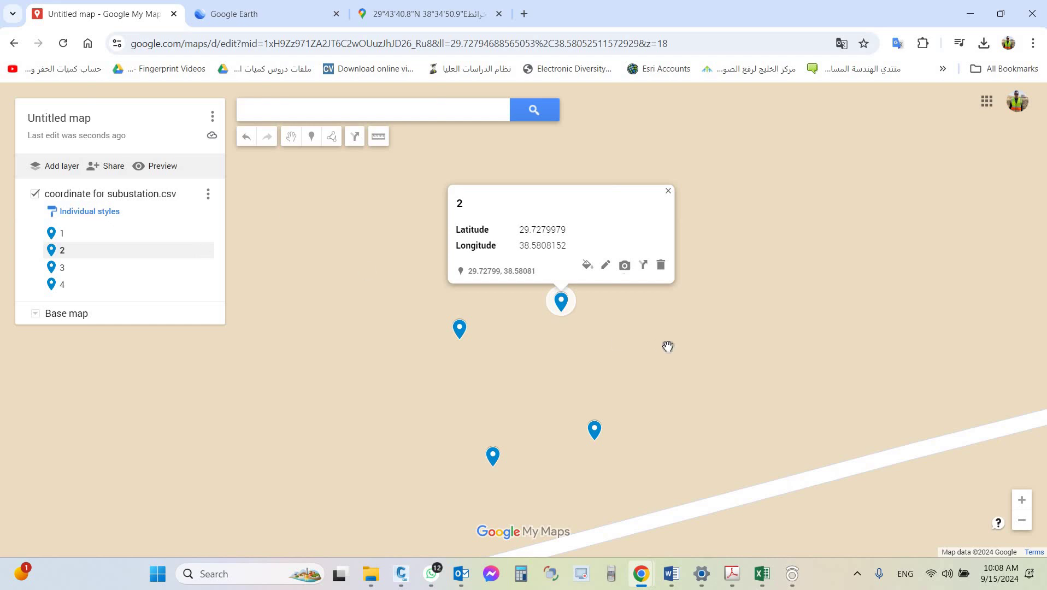
left_click(460, 328)
left_click(492, 455)
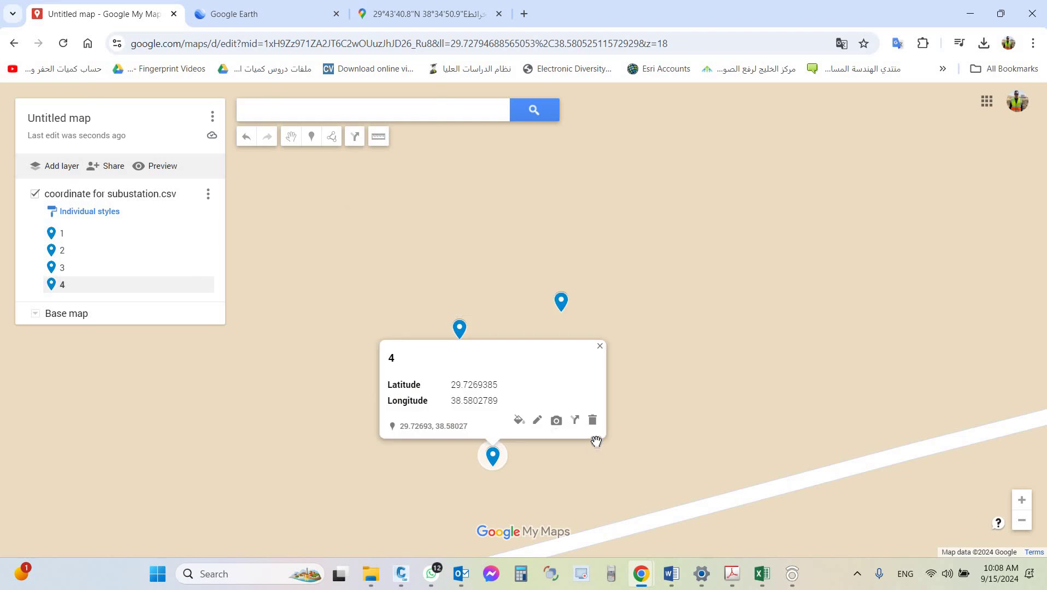
left_click(607, 468)
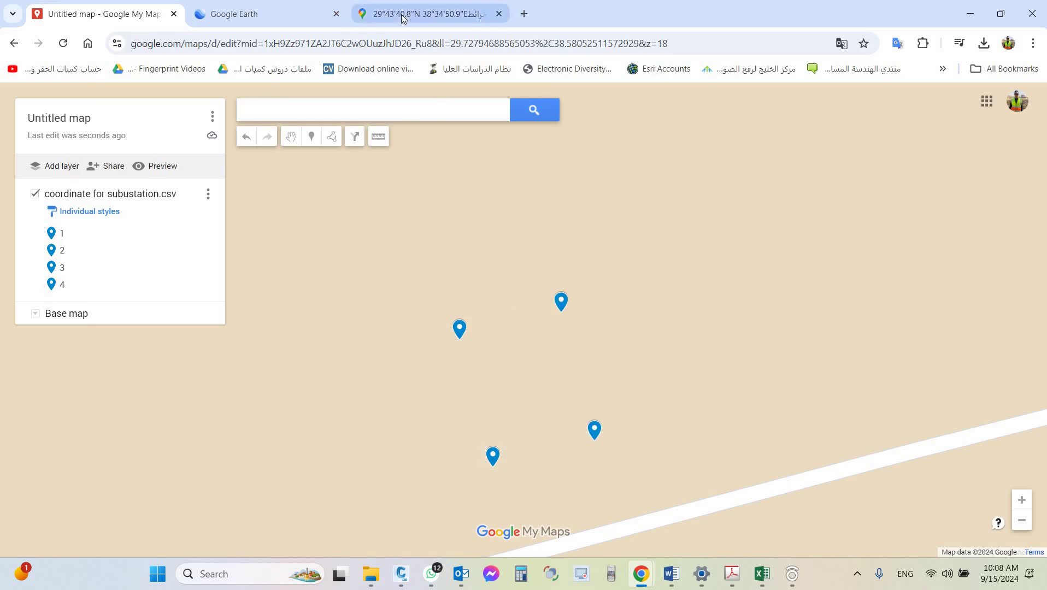
key("ctrl+3")
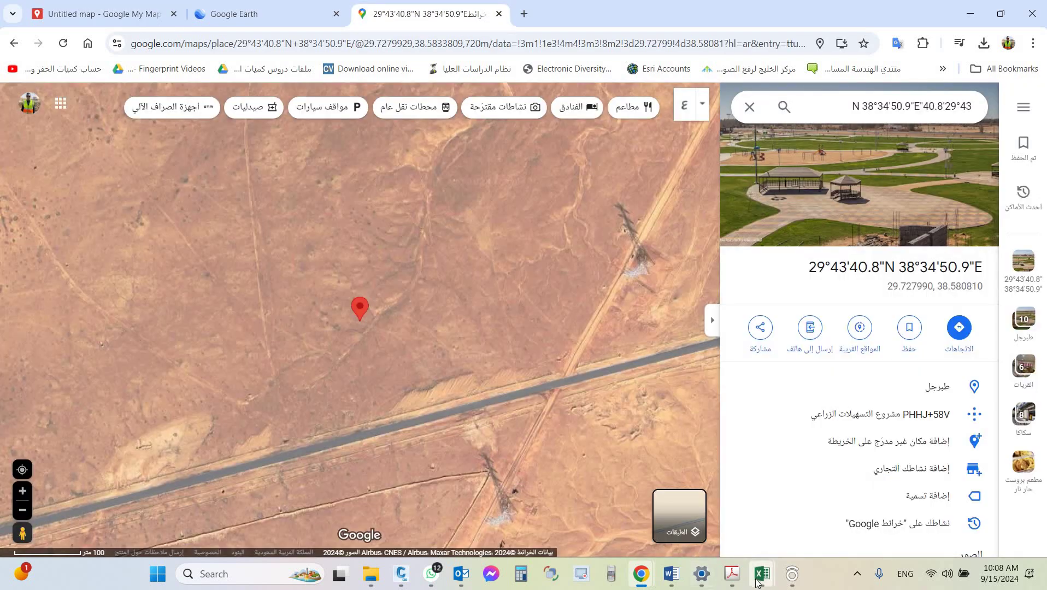
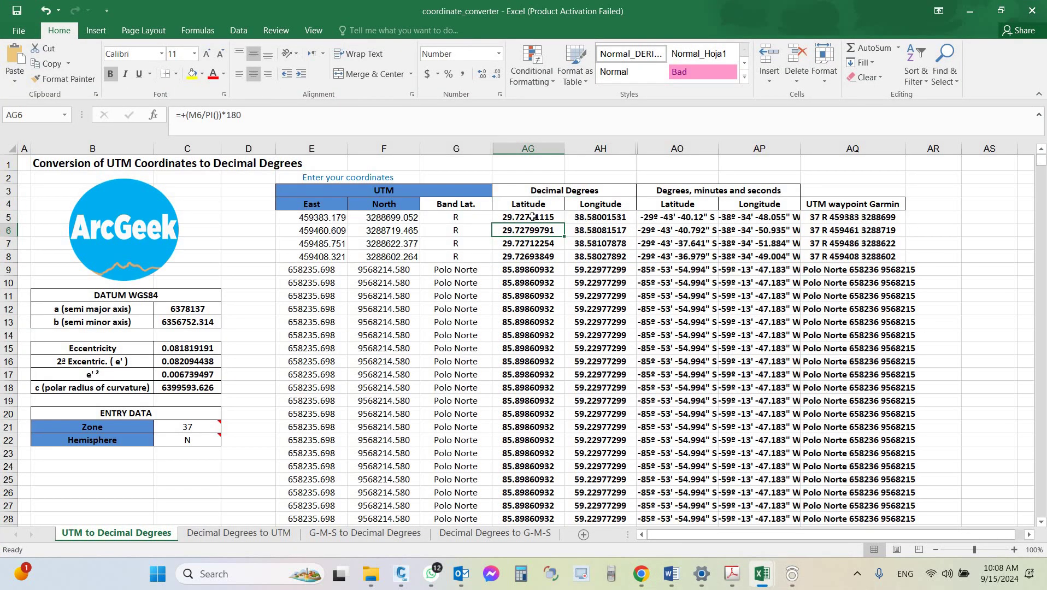
- Copy the first point's decimal latitude and longitude (29.72781115, 38.58001531) from cells AG5:AH5
left_click_drag(598, 218, 546, 218)
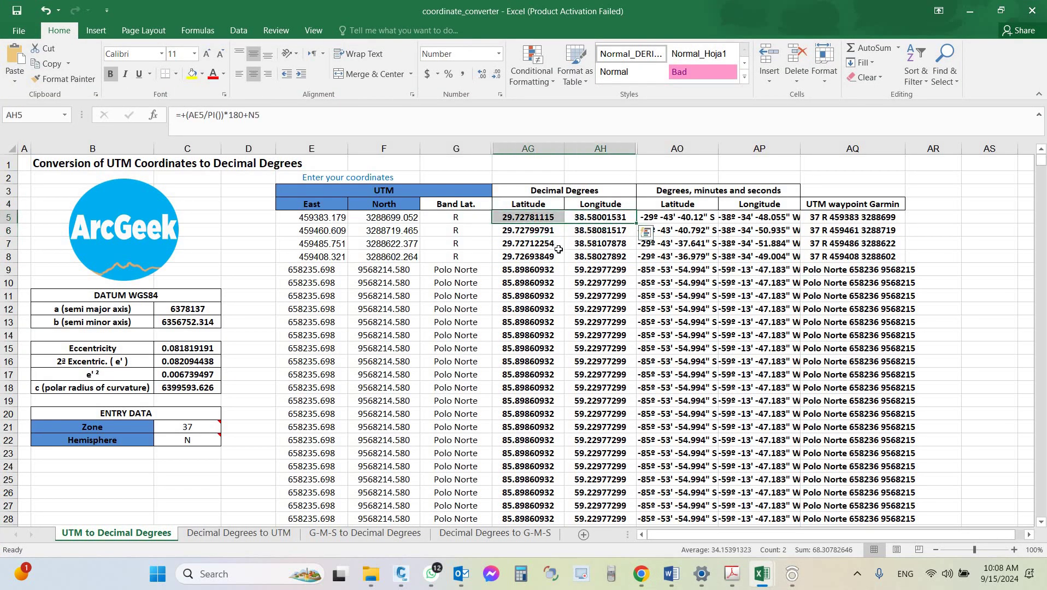
key("ctrl+c")
- Search Google Maps for the pasted coordinates as '29.72781115, 38.58001531' and zoom in on the pin
key("alt+Tab")
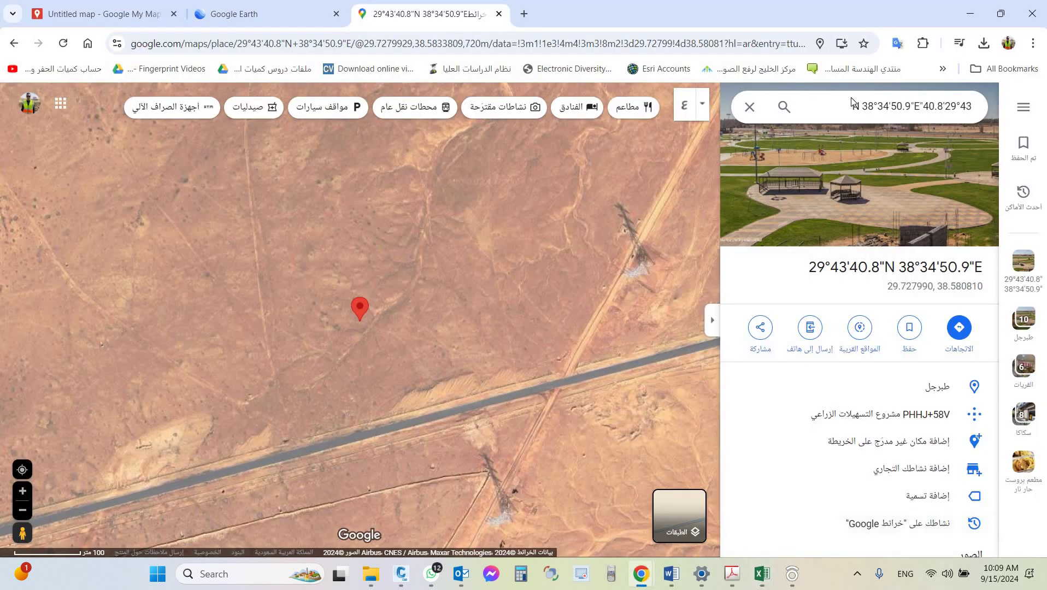
left_click(749, 108)
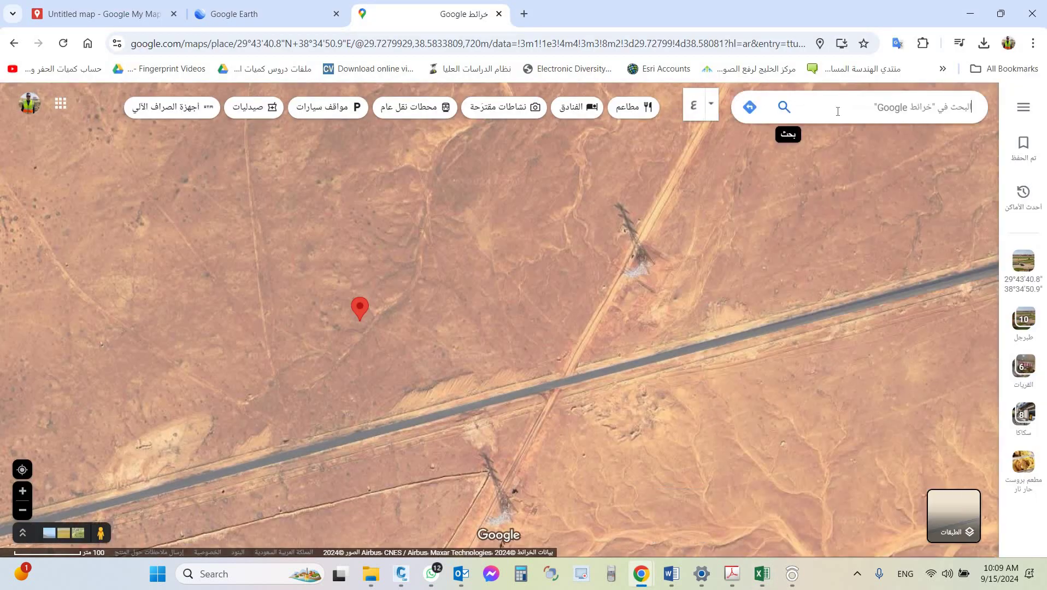
left_click(838, 111)
key("ctrl+v")
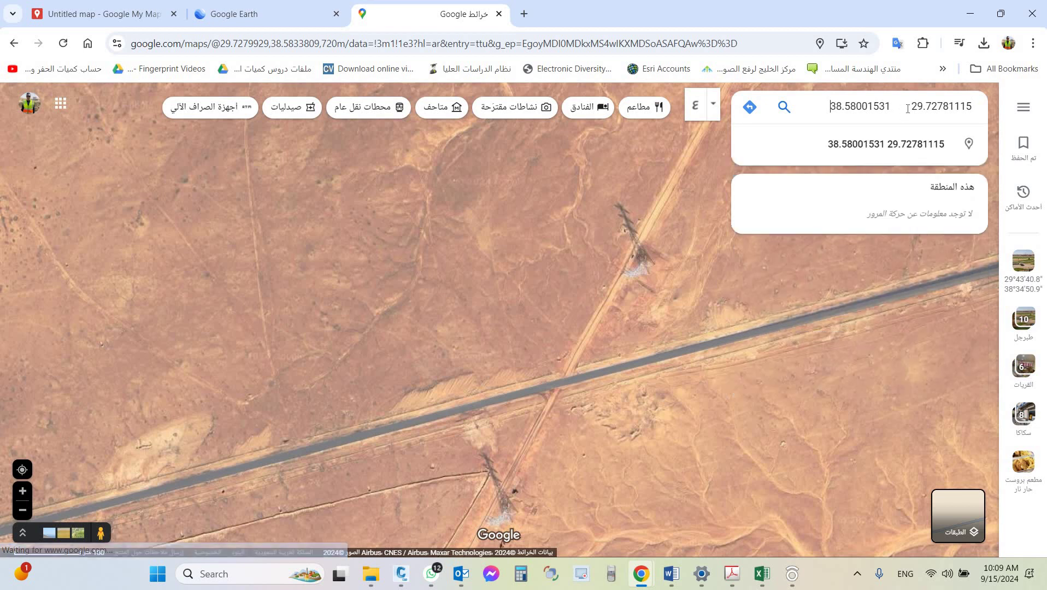
double_click(896, 107)
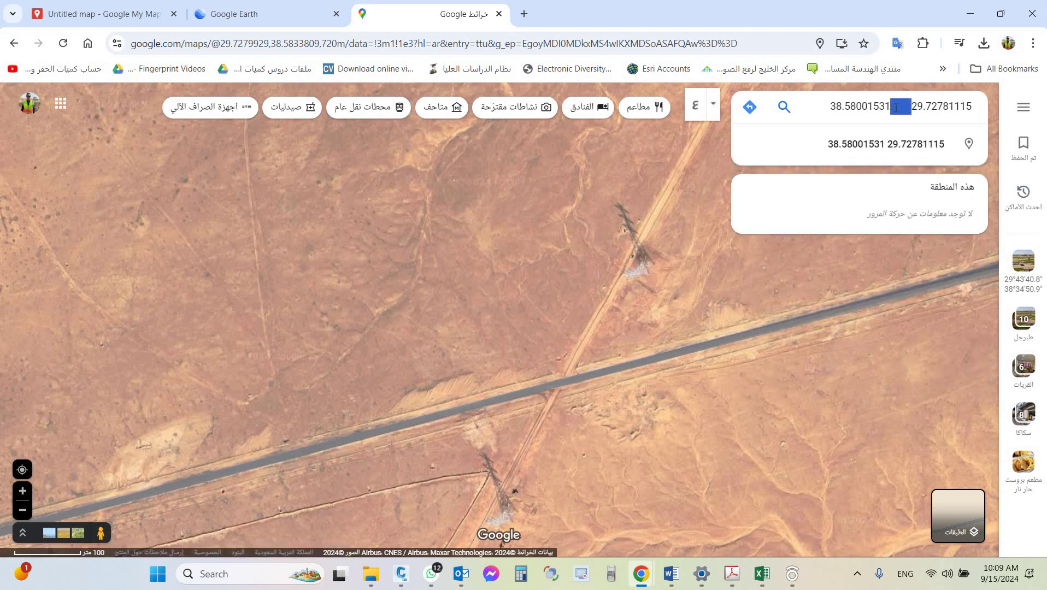
key("BackSpace")
type(",")
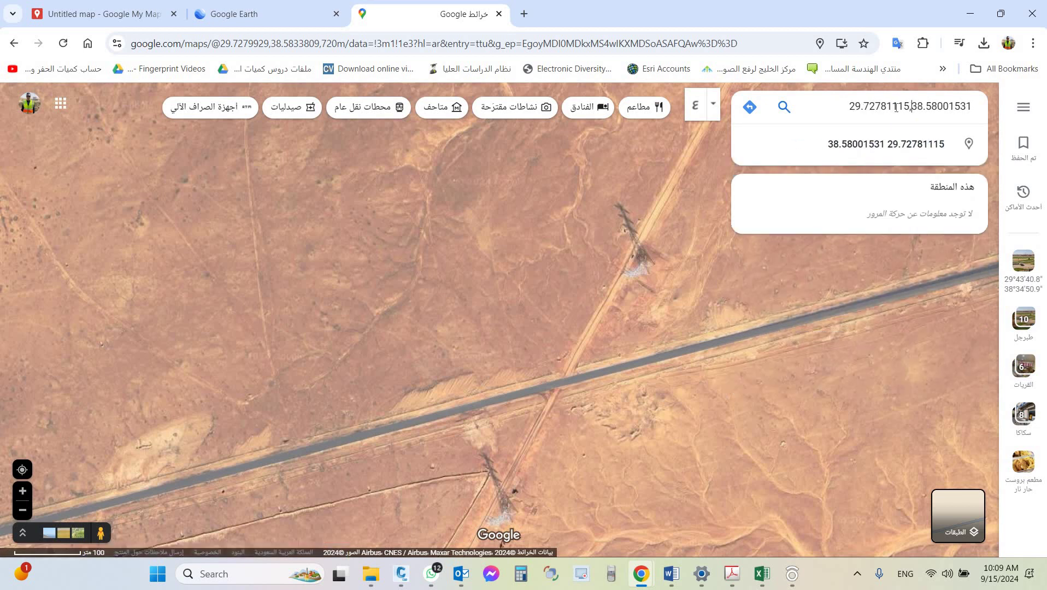
key("Return")
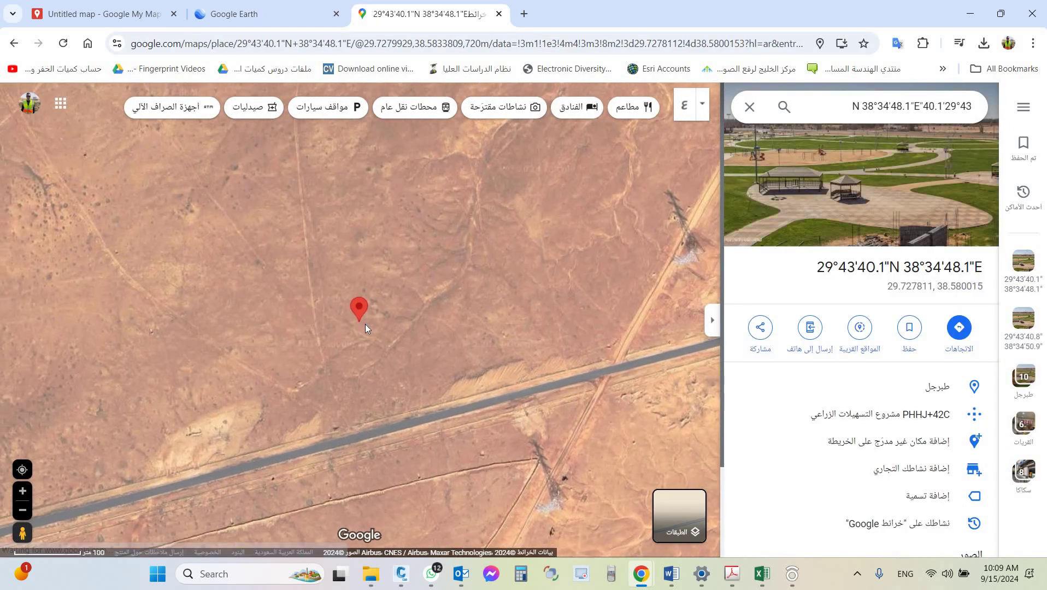
scroll(376, 337, "up", 1)
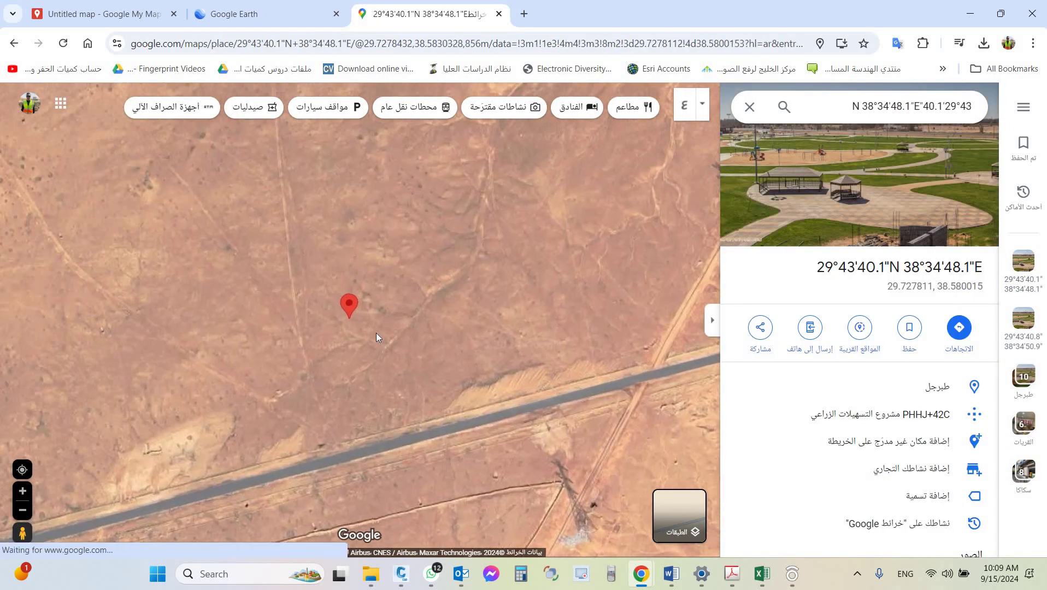